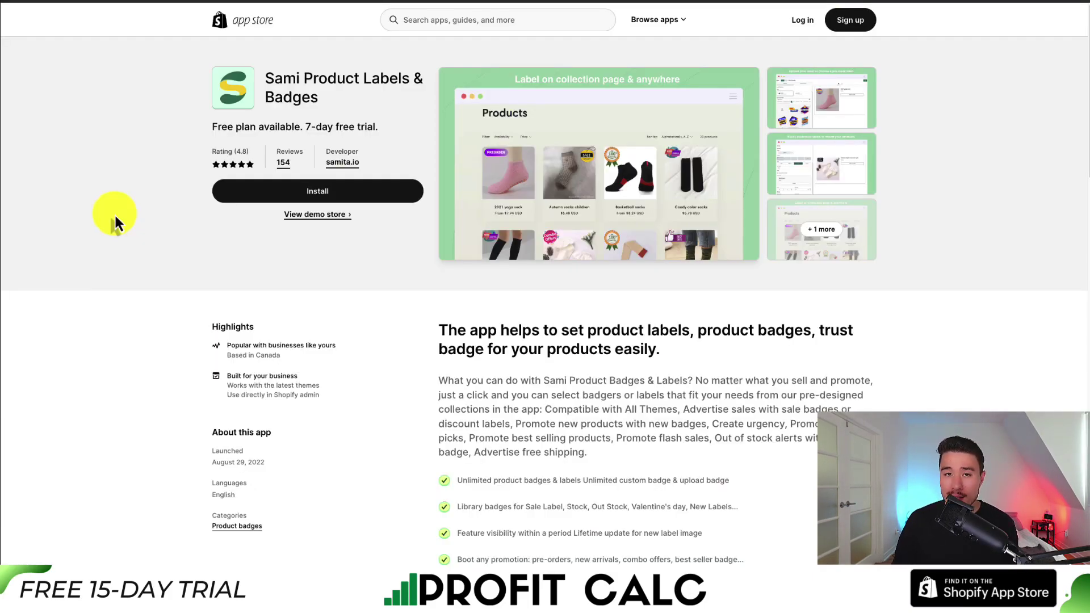
Review the Sami Product Labels & Badges listing and its Free plan, then install the app
triple_click(281, 84)
scroll(346, 271, down, 1)
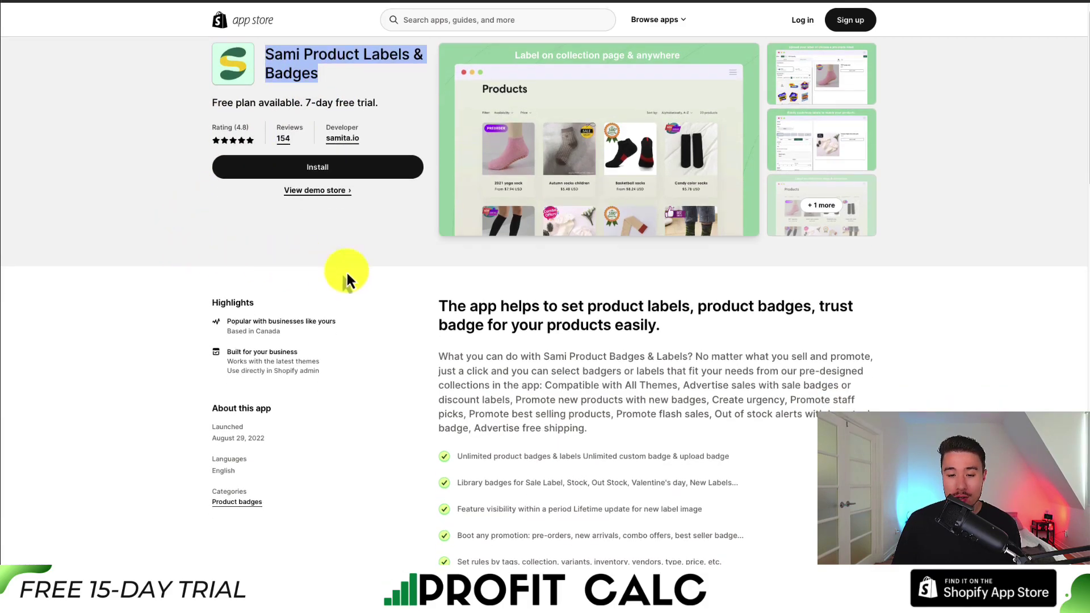
drag(612, 307, 776, 310)
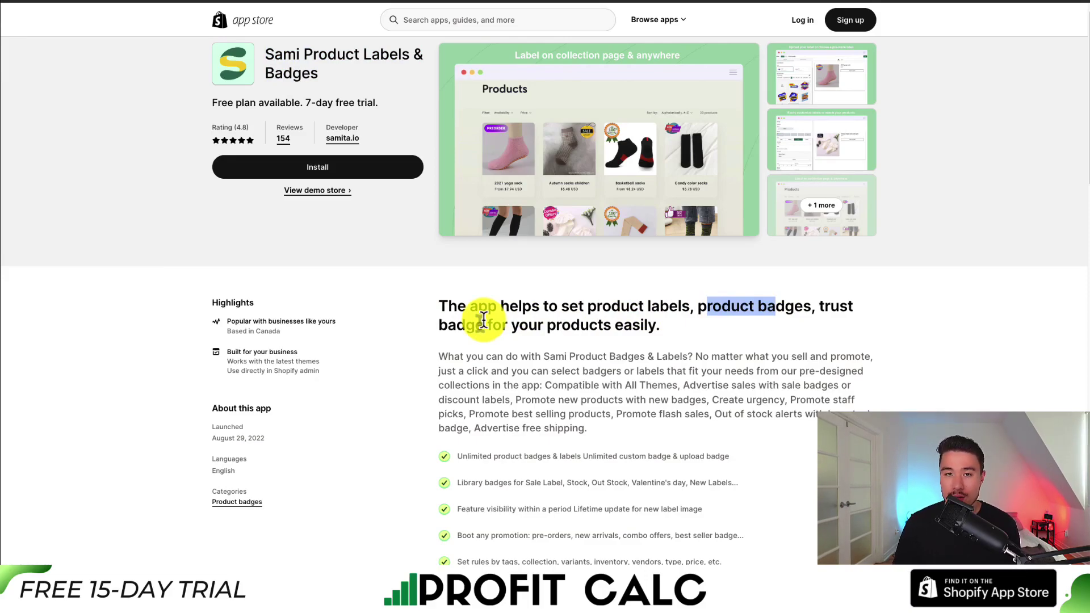
scroll(193, 341, down, 9)
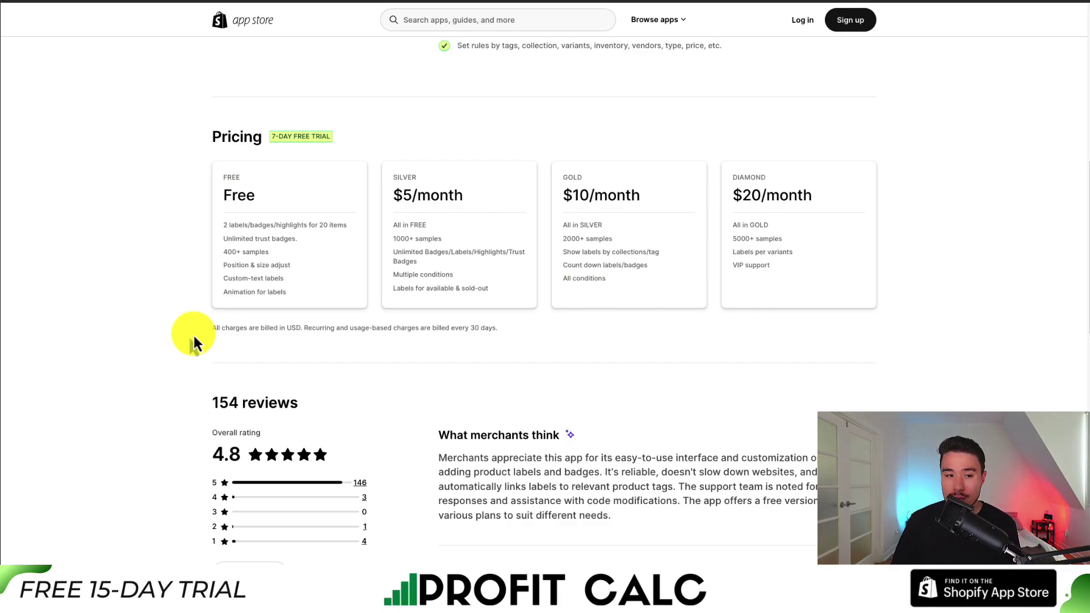
drag(223, 195, 279, 230)
scroll(193, 261, up, 15)
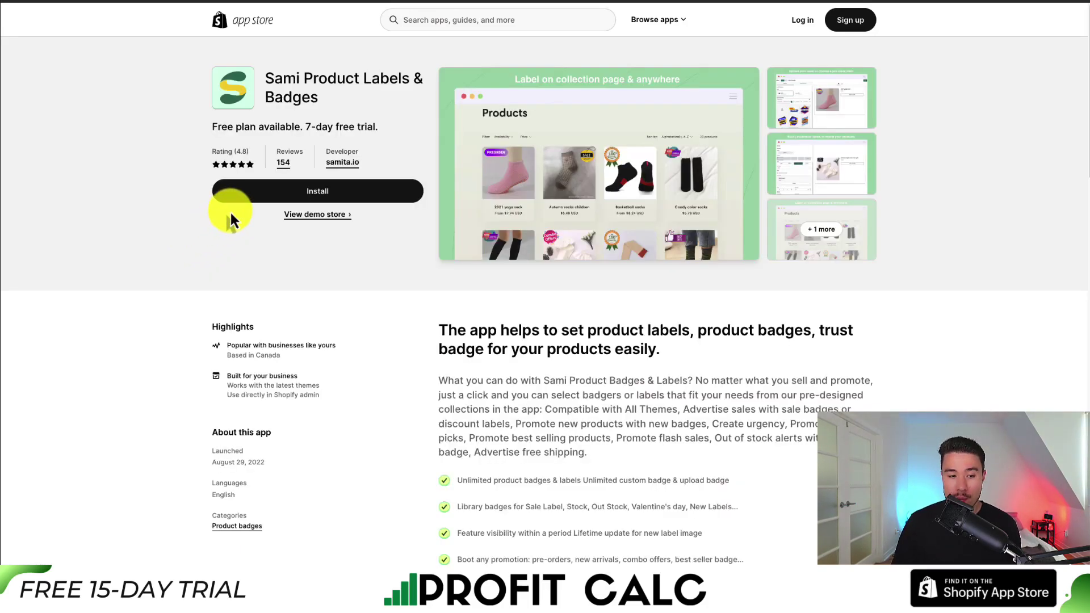
click(278, 199)
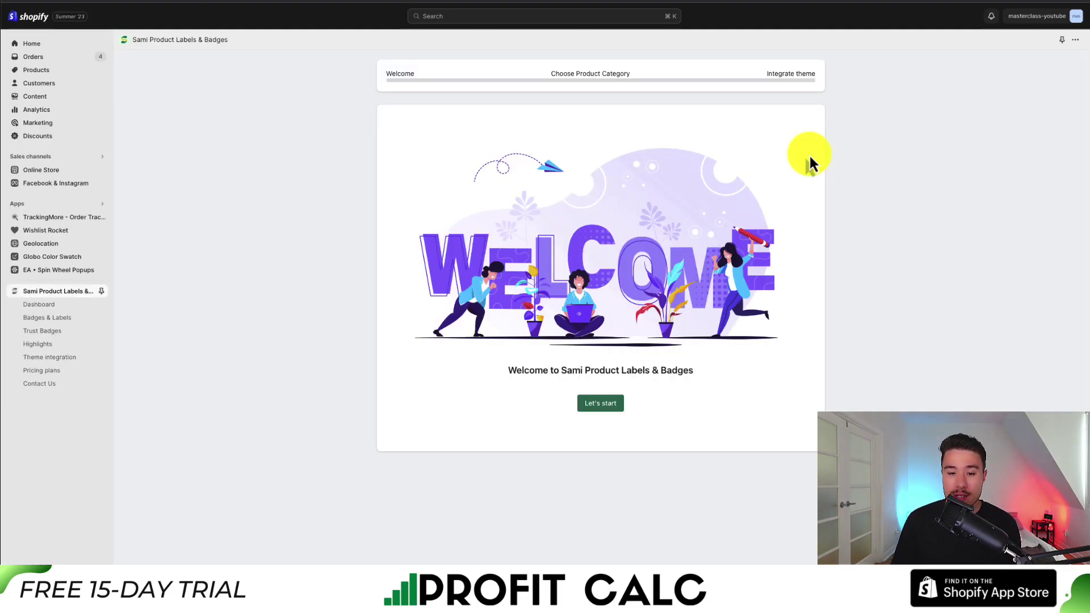
Begin setup with Accessories as the product category and continue to theme integration
click(588, 405)
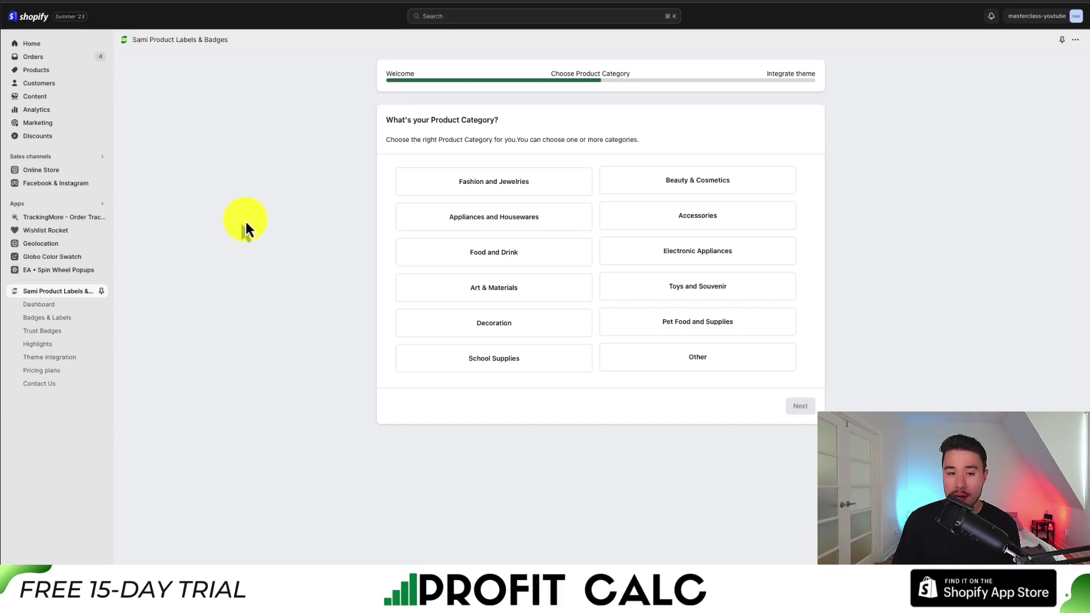
drag(454, 140, 614, 140)
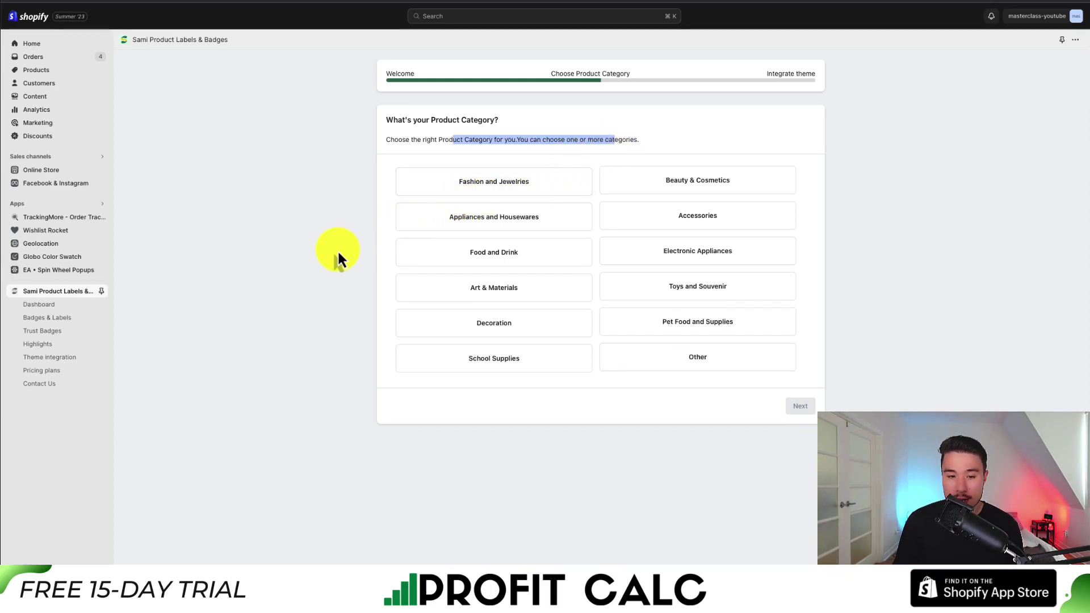
click(738, 225)
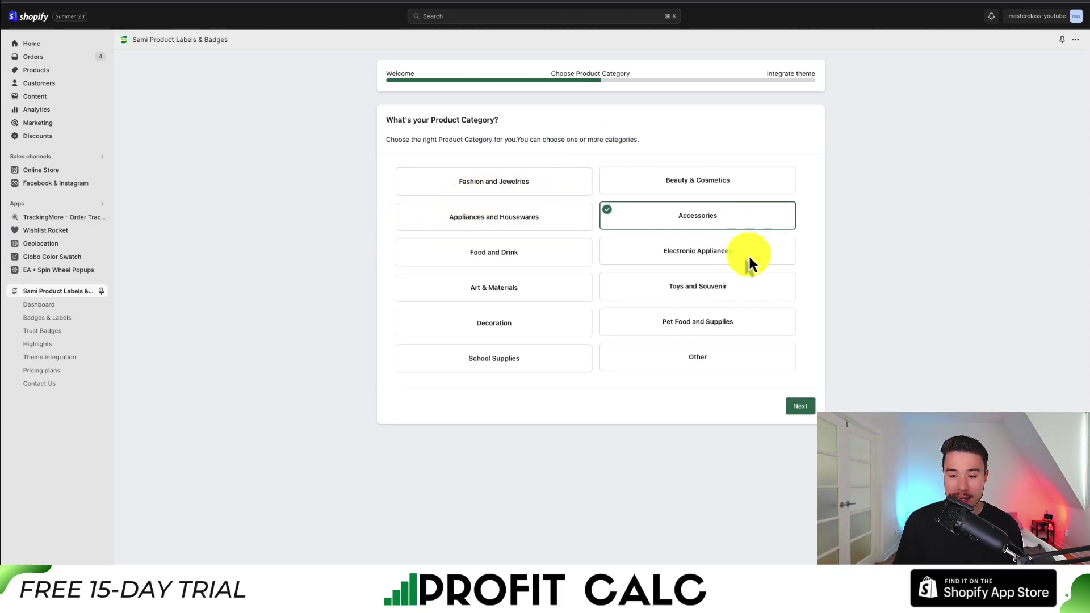
click(801, 405)
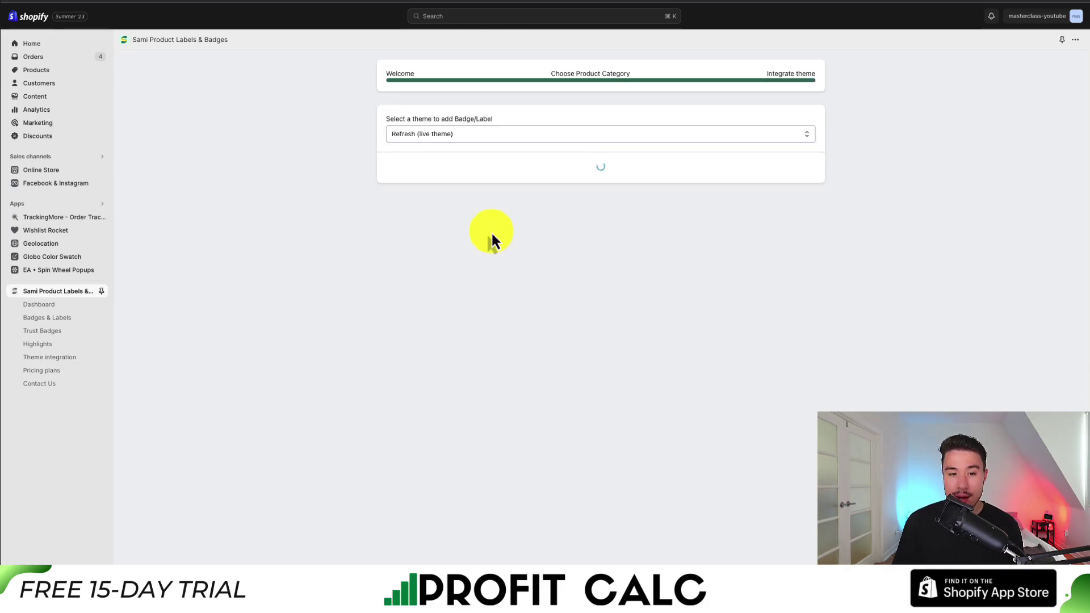
Enable the Sami Product Labels app embed in the live Refresh theme and save it
click(424, 139)
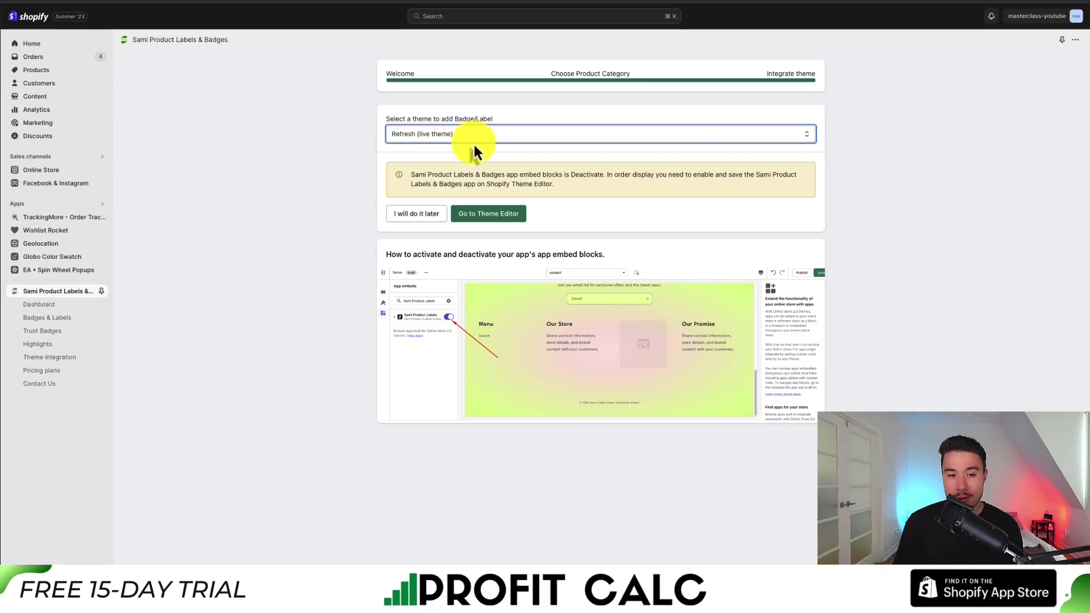
click(493, 220)
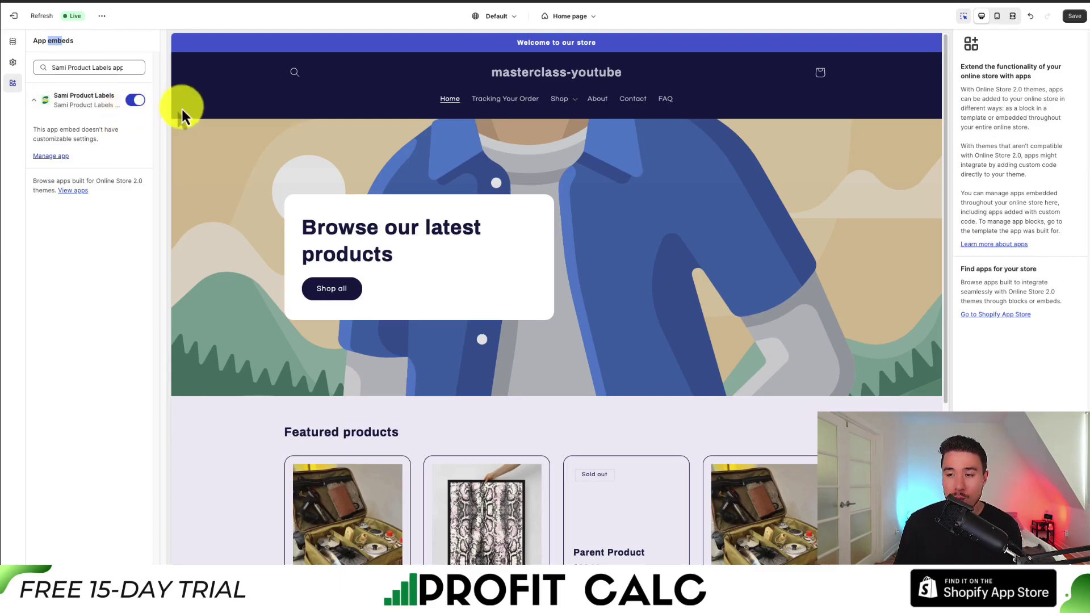
click(1078, 18)
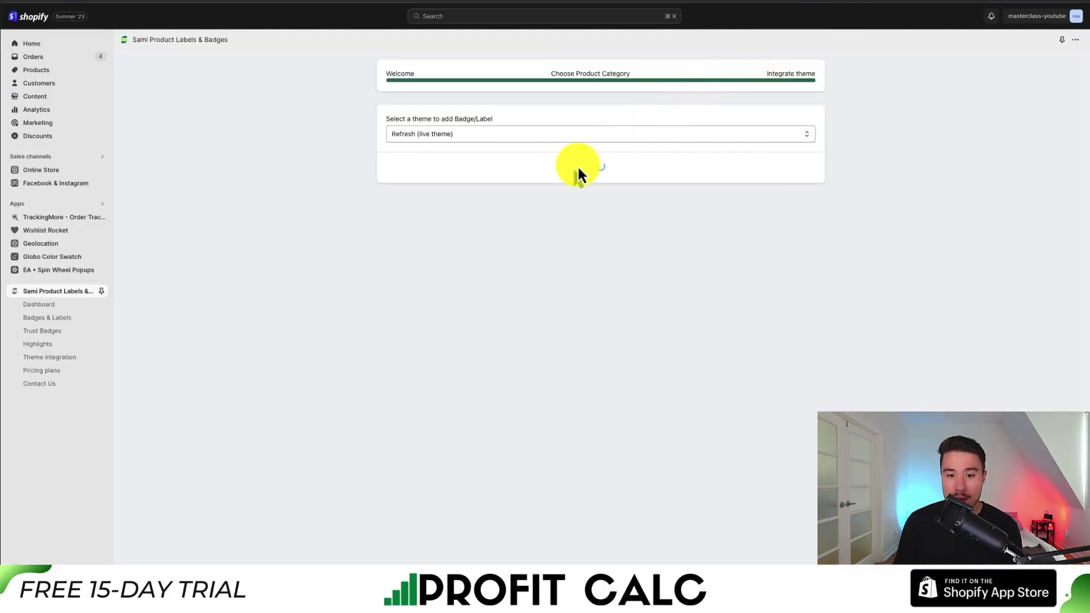
Confirm the embed is active, finish installation, and go to the Badges & Labels page
drag(426, 173, 608, 182)
click(571, 173)
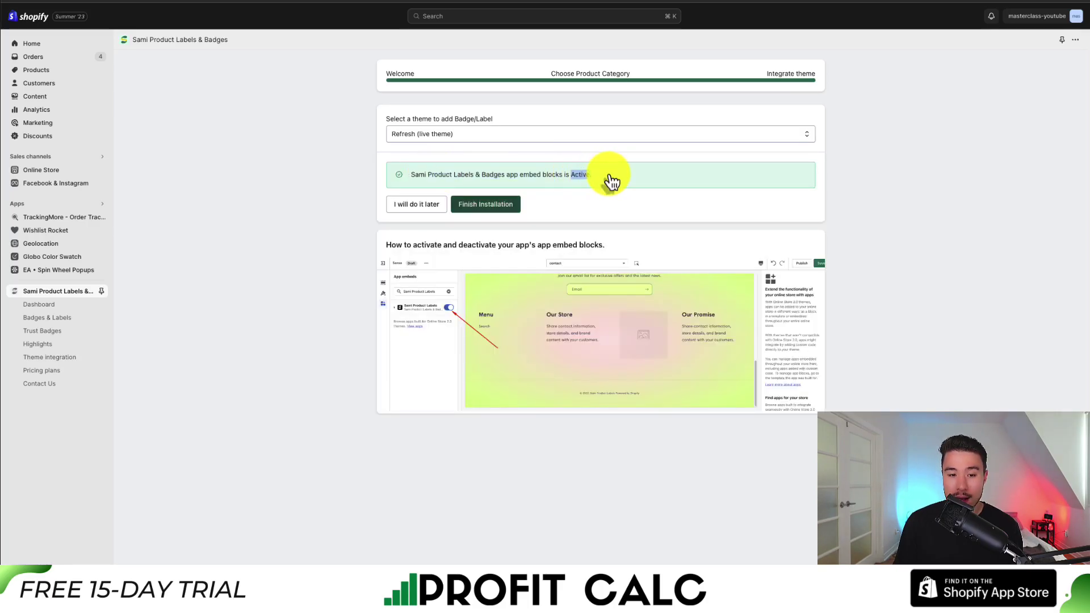
click(492, 210)
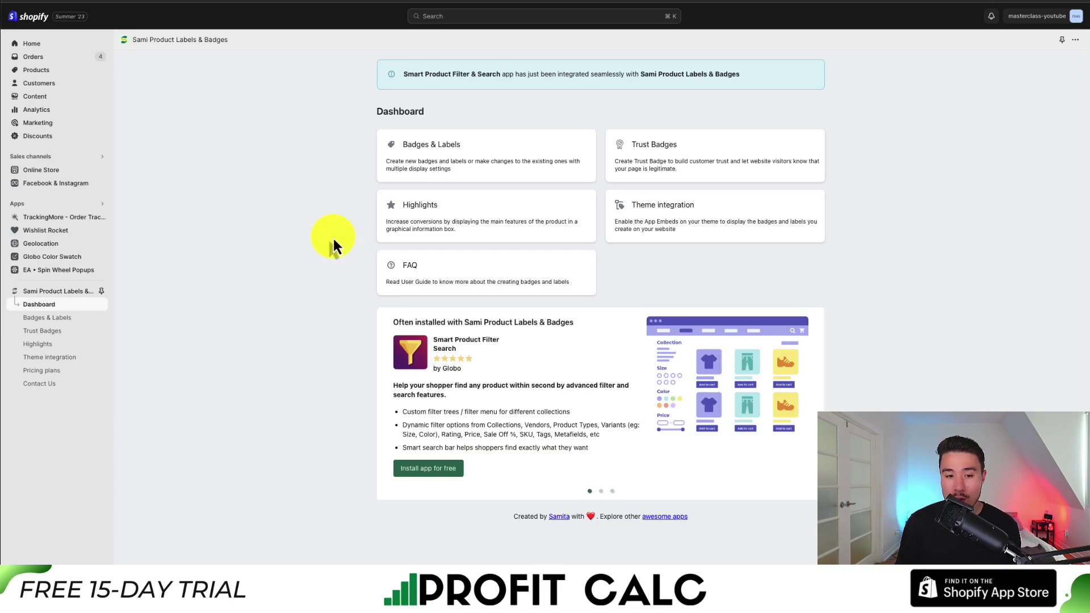
click(433, 165)
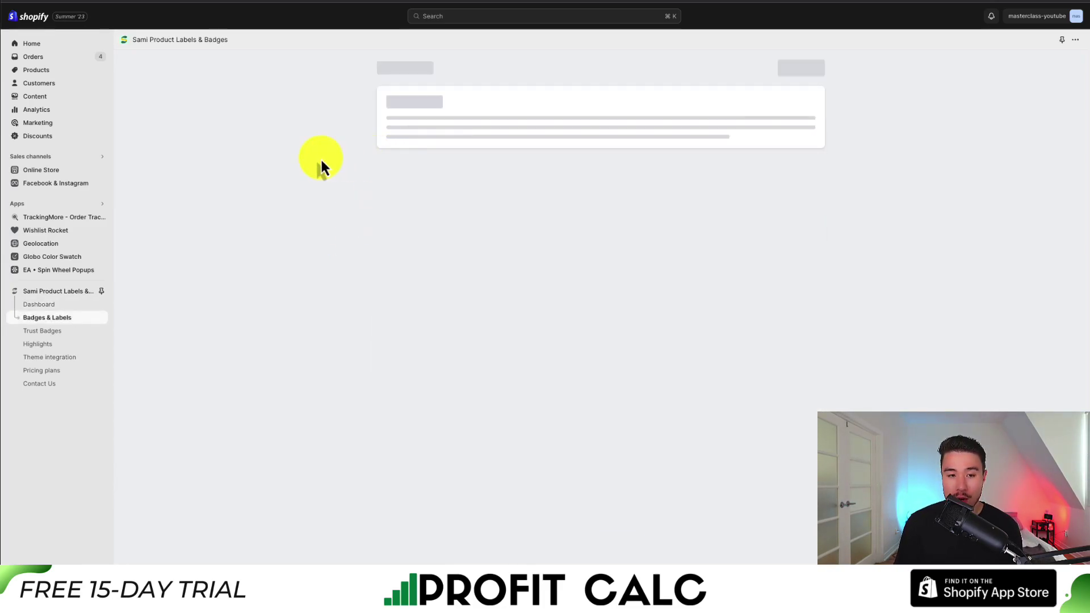
Compare the Badge and Label types, then create a new Label
click(778, 114)
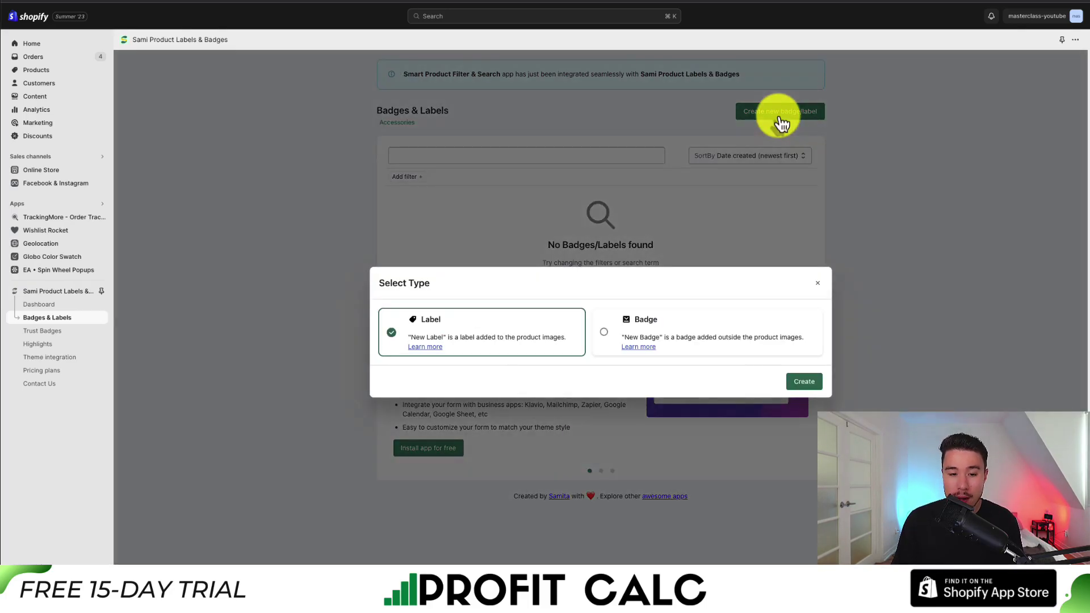
click(605, 334)
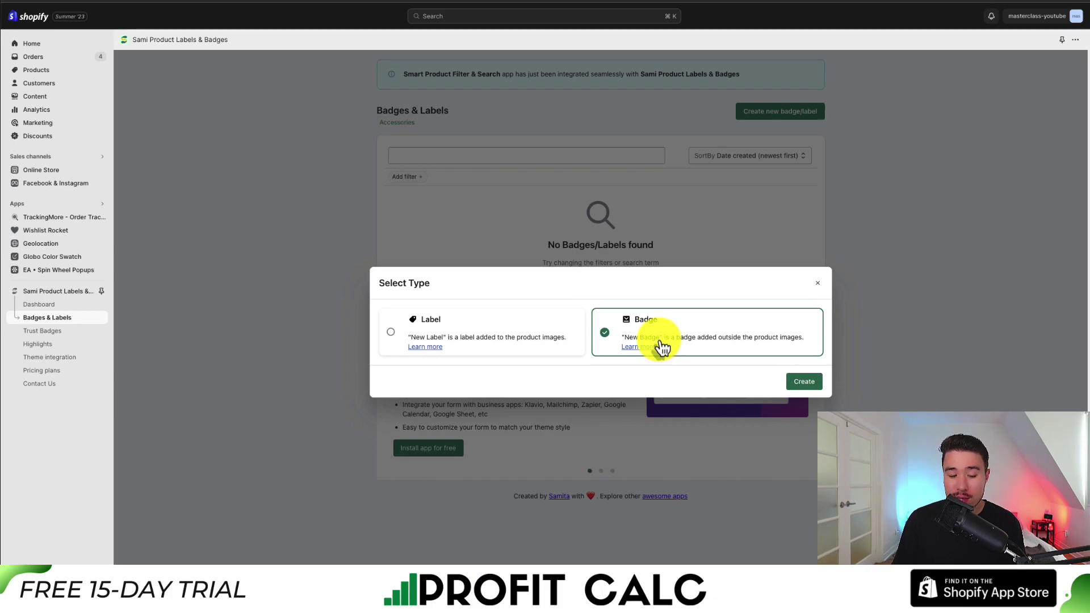
click(470, 343)
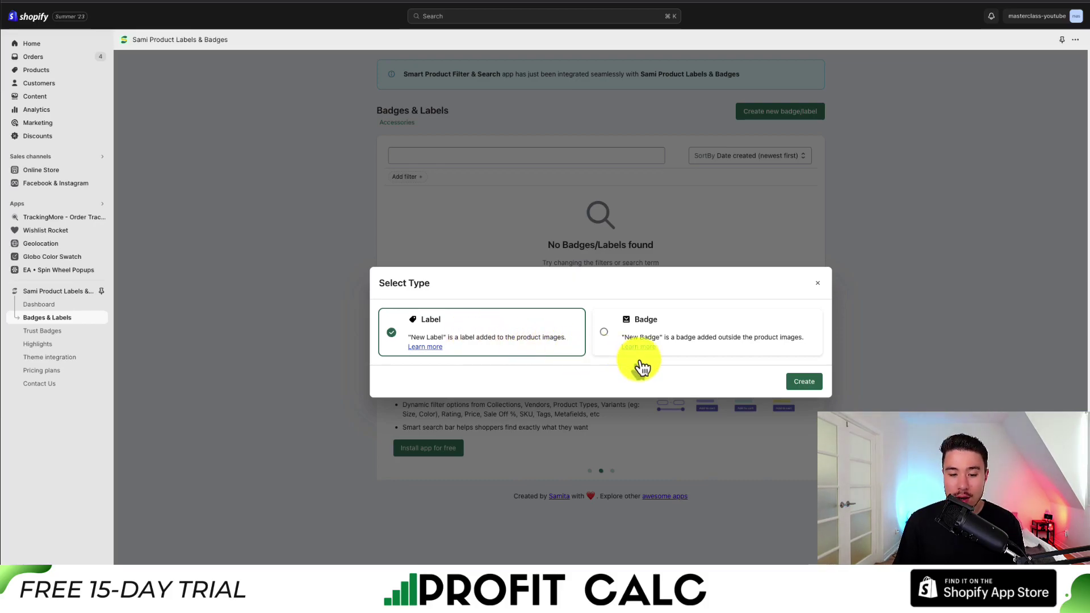
click(807, 381)
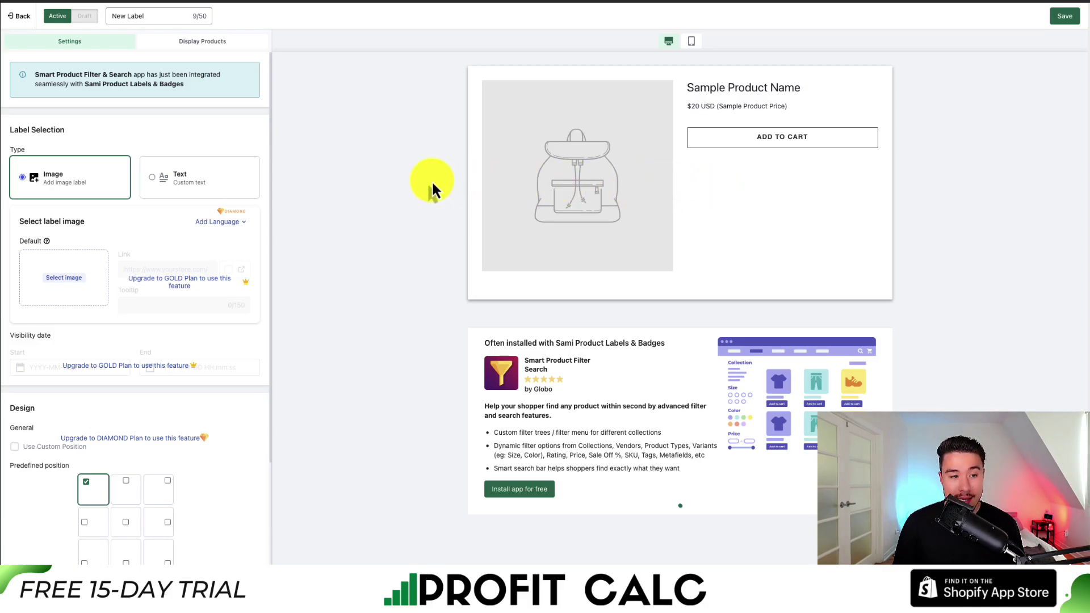
Keep the Image label type and choose the Great Discount image from the library
click(159, 181)
click(54, 178)
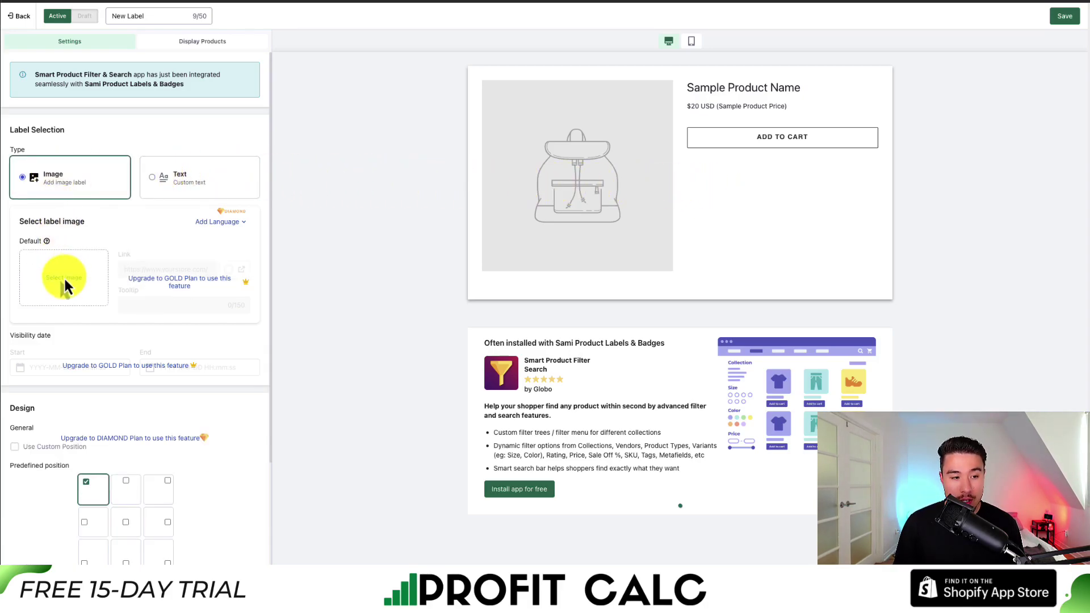
click(65, 282)
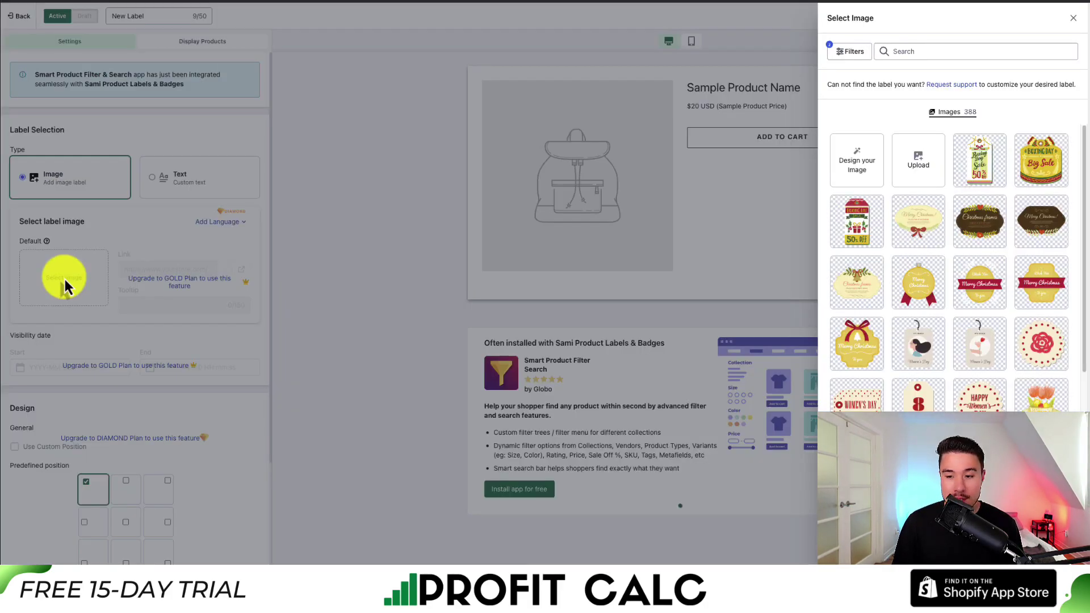
scroll(925, 303, down, 4)
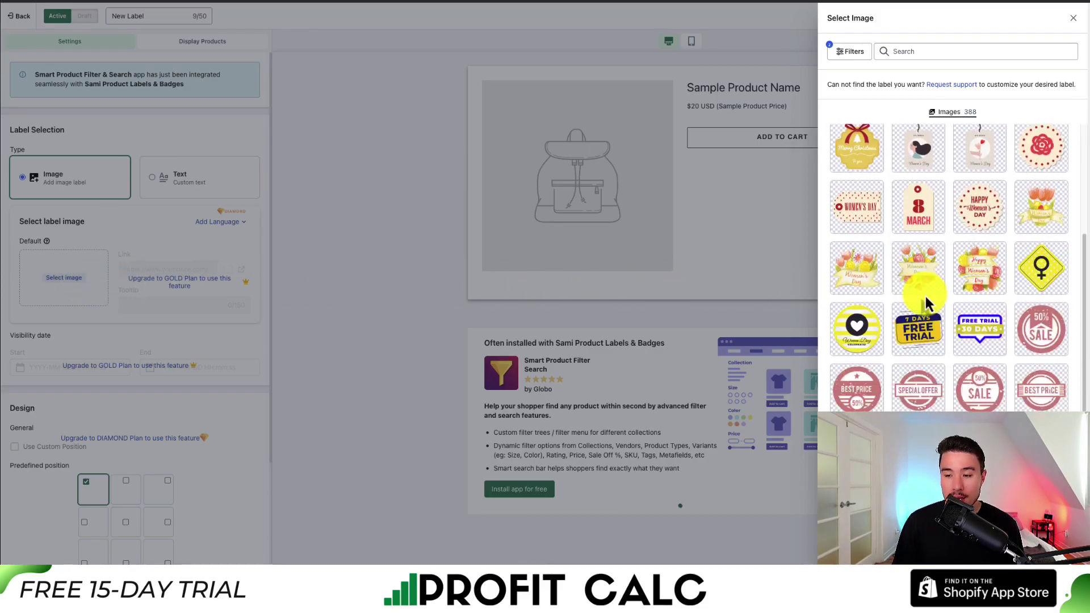
scroll(926, 303, down, 3)
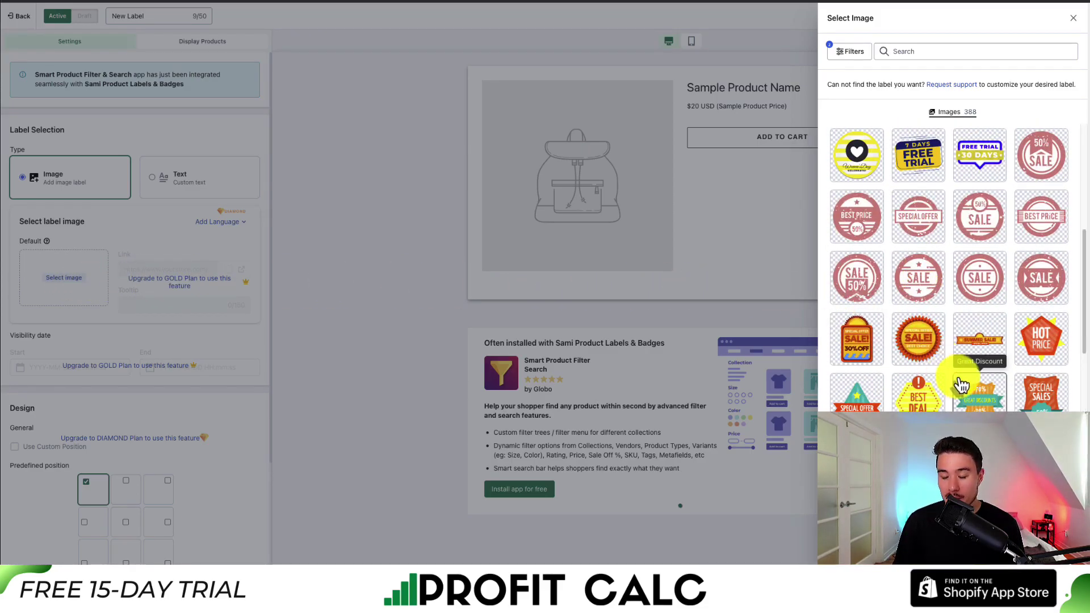
click(961, 385)
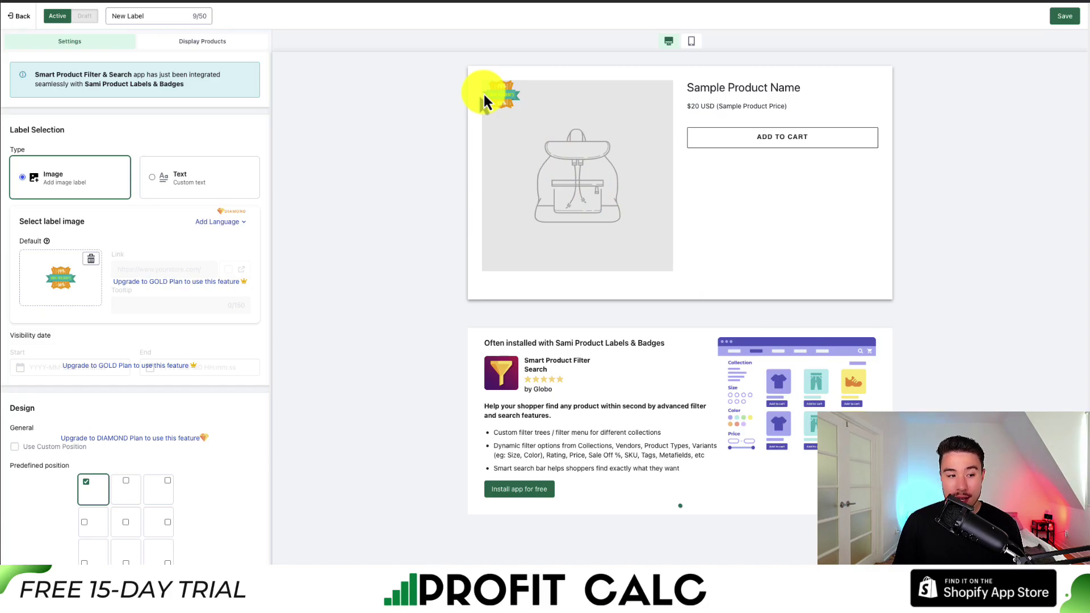
Place the badge top-right at medium size with animation left at None
scroll(219, 383, down, 3)
click(126, 324)
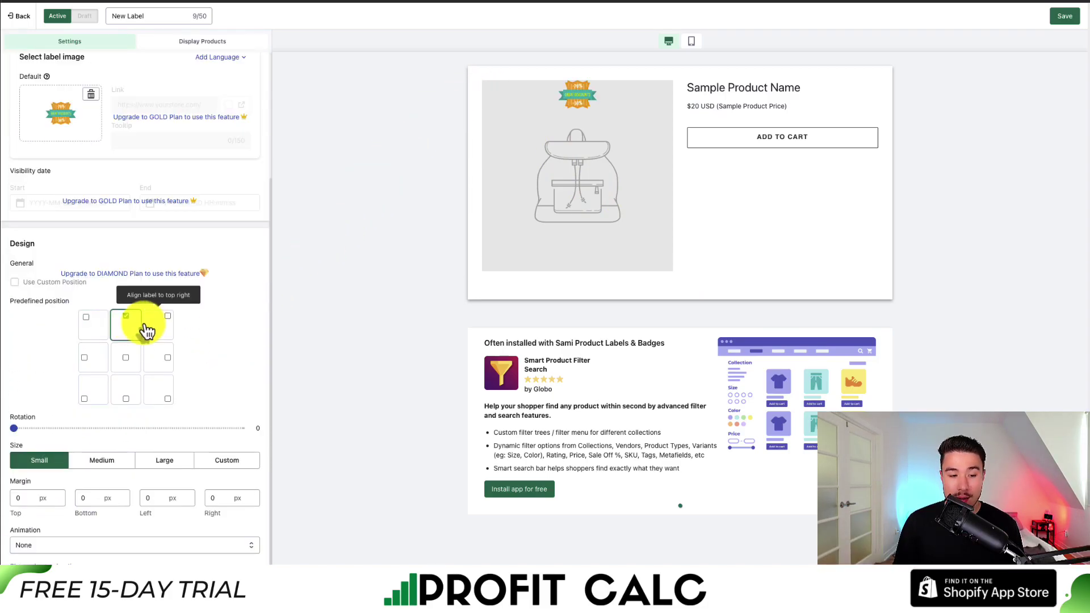
click(153, 328)
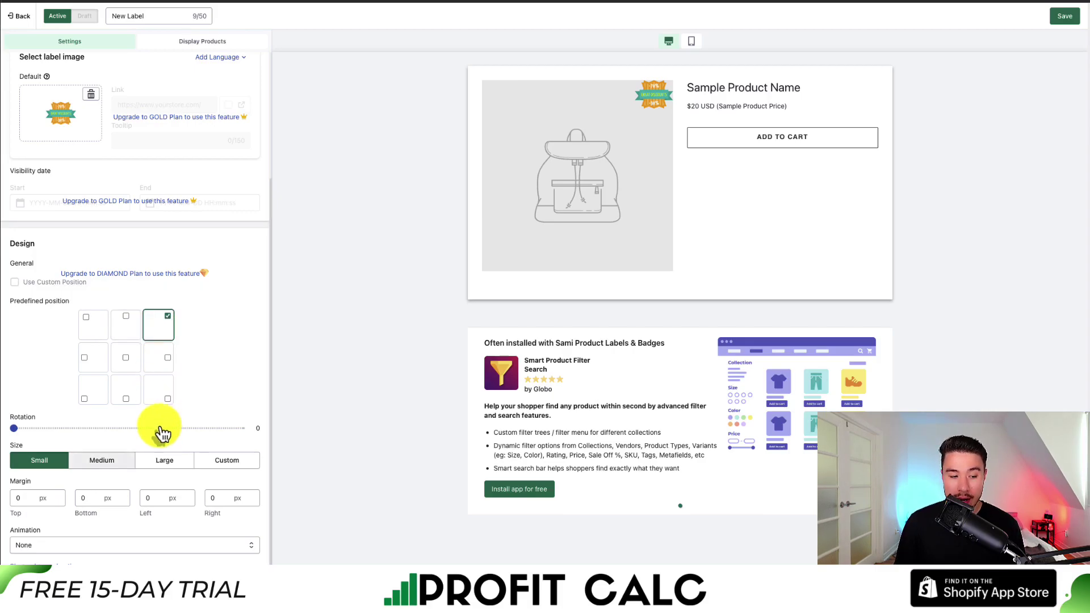
click(161, 463)
click(86, 466)
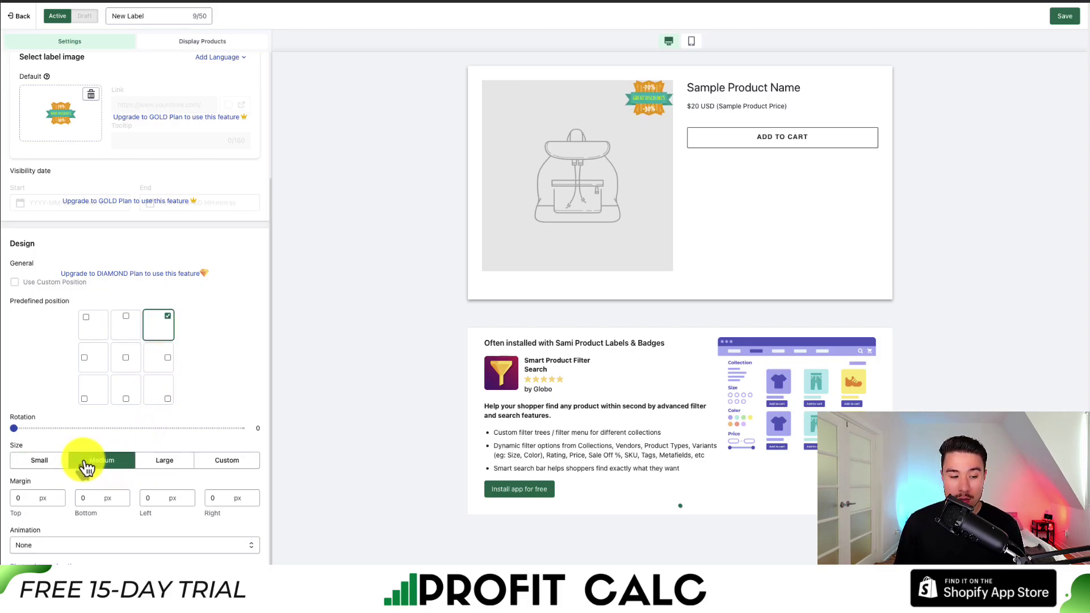
click(73, 545)
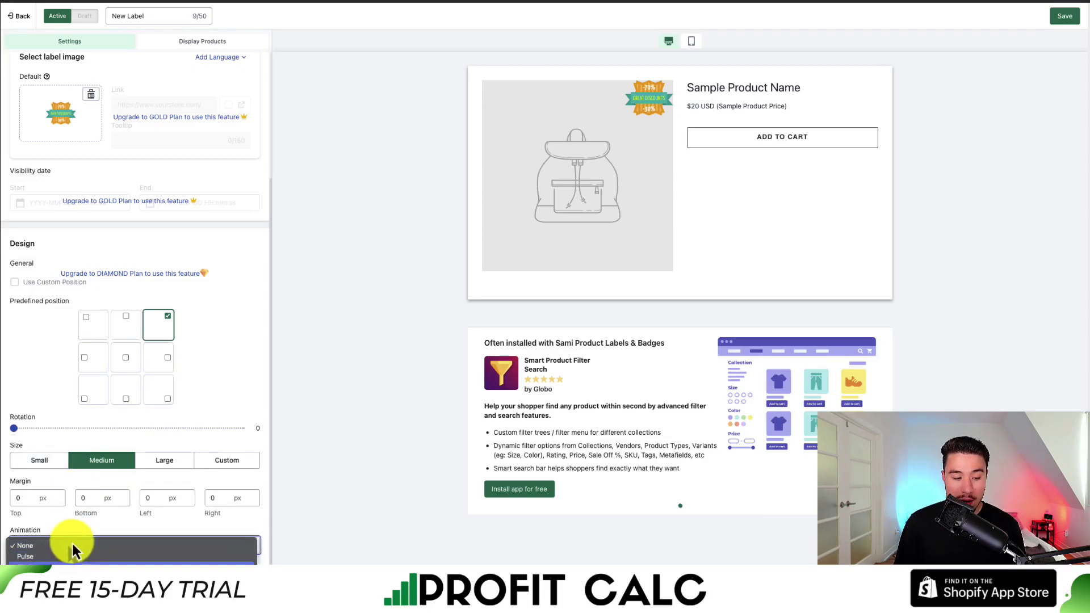
click(89, 495)
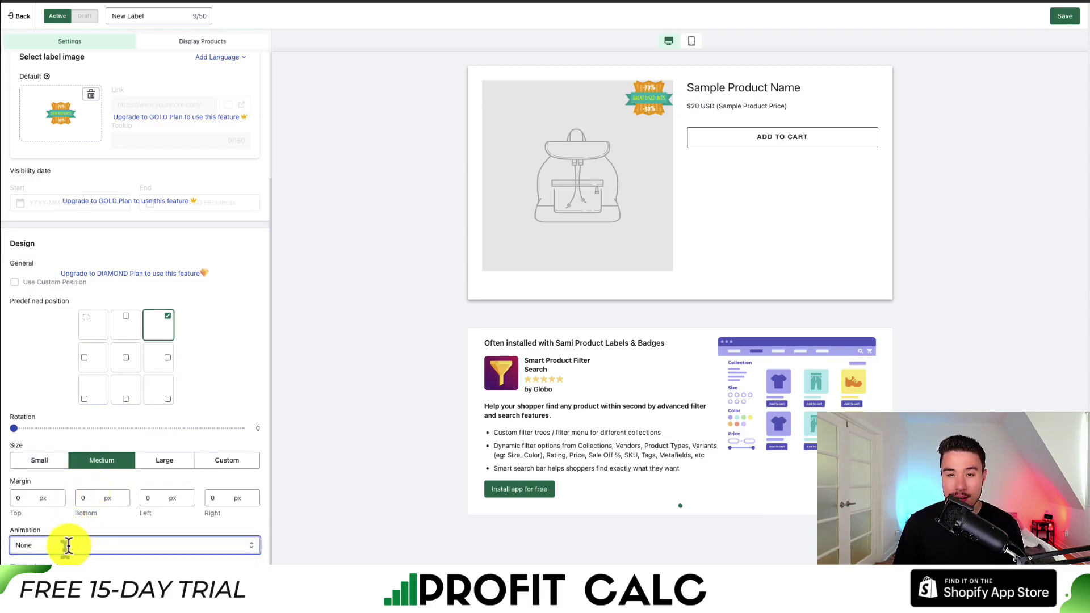
Check the mobile preview, then rename the label to '70$ discount badge'
click(691, 42)
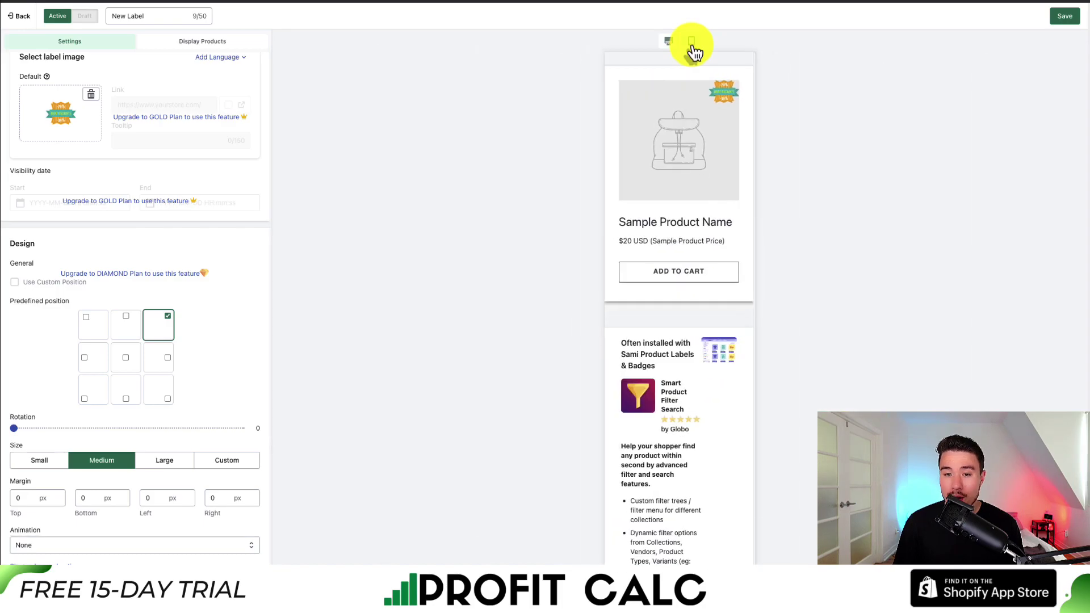
click(669, 41)
triple_click(146, 12)
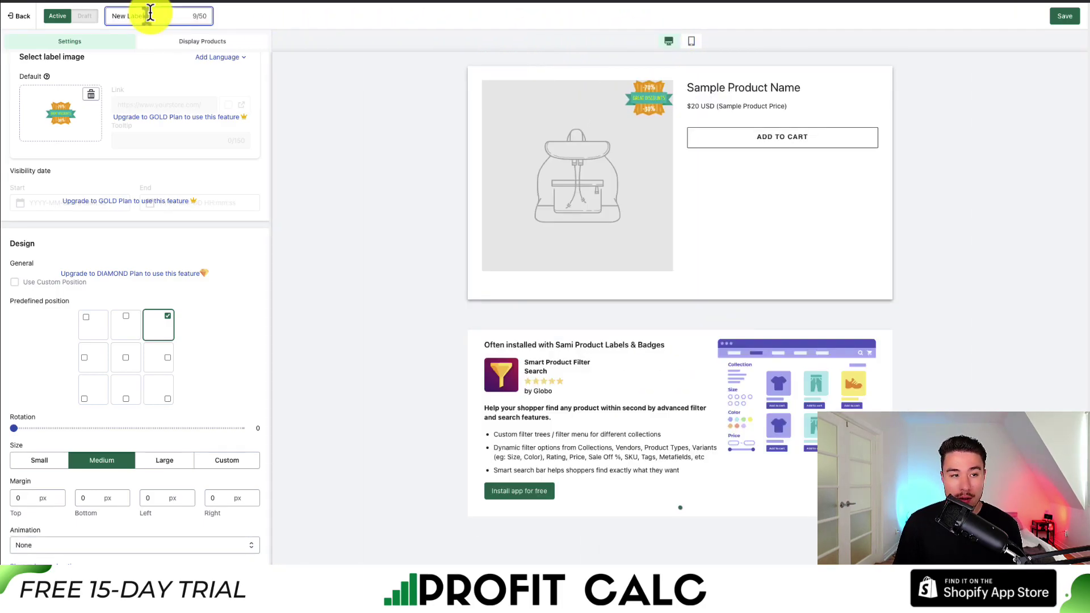
text(70)
text($ discount badge)
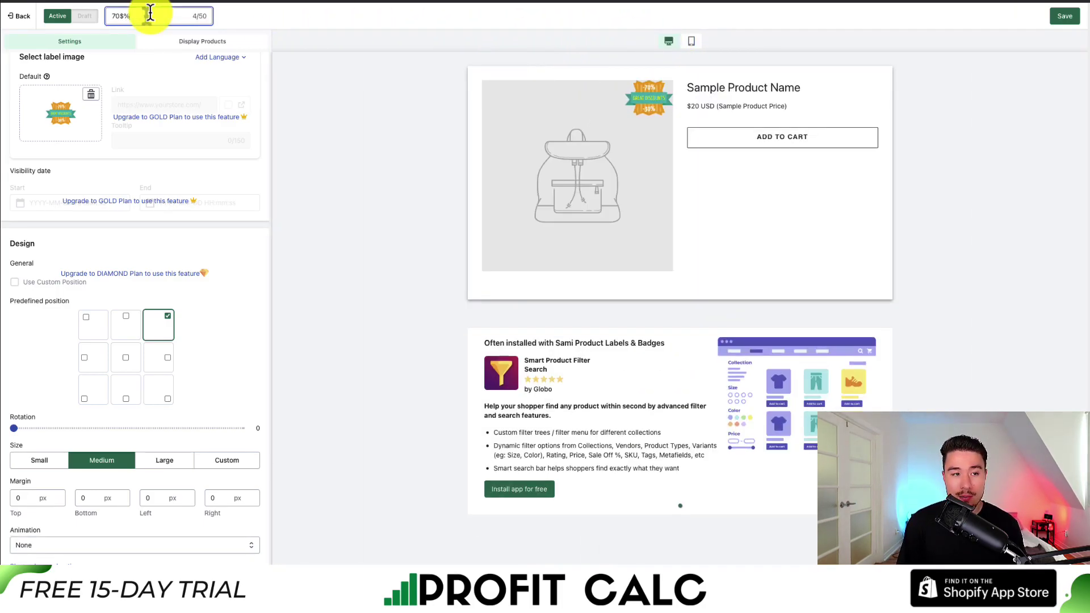
click(143, 45)
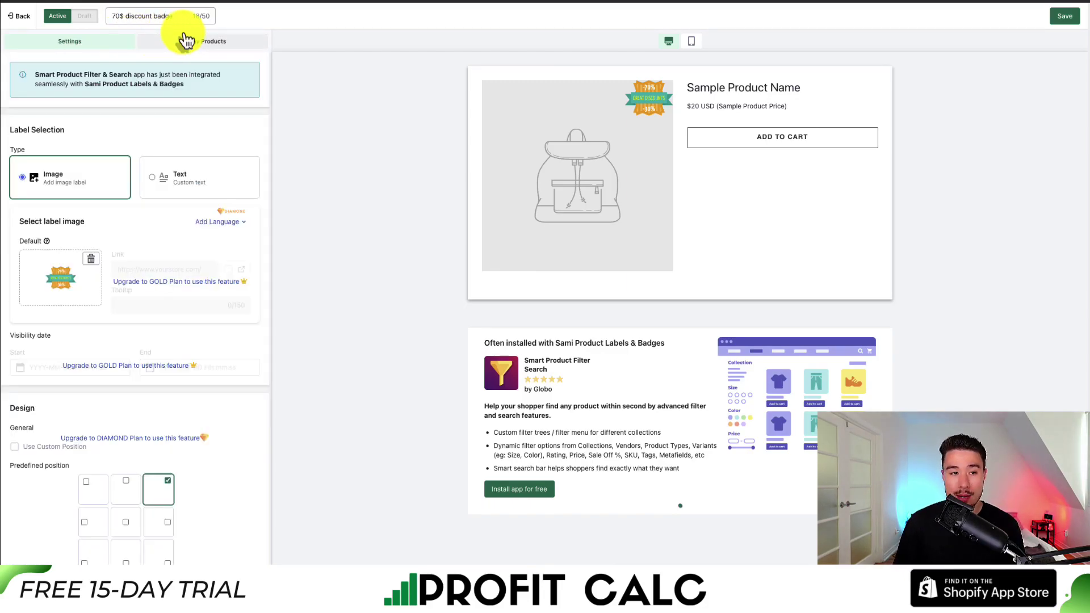
Set Display Products to match All conditions using the Select Products condition
click(170, 43)
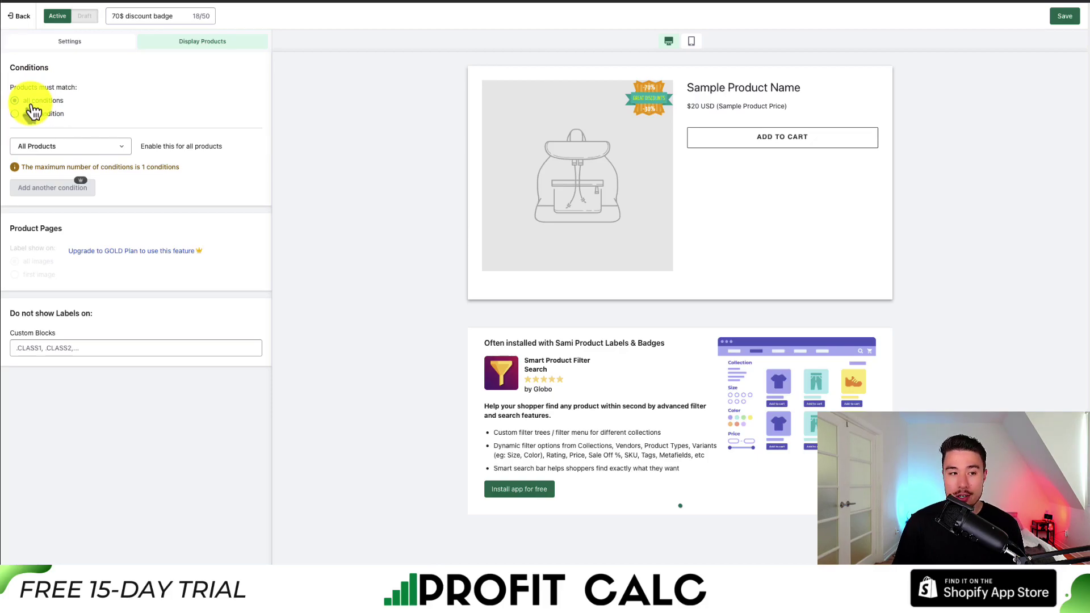
click(54, 142)
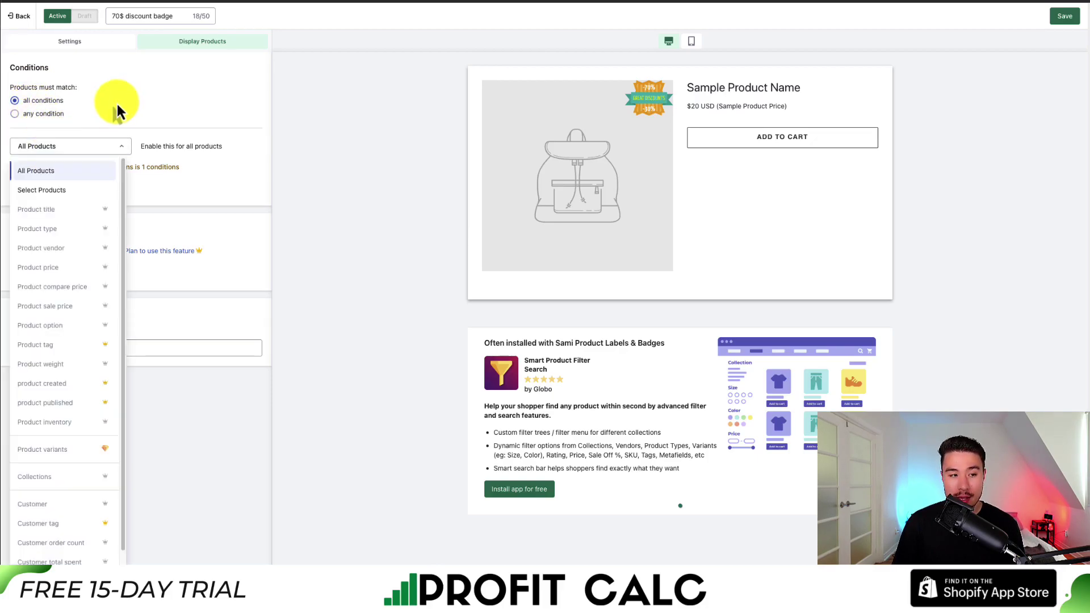
click(45, 117)
click(44, 116)
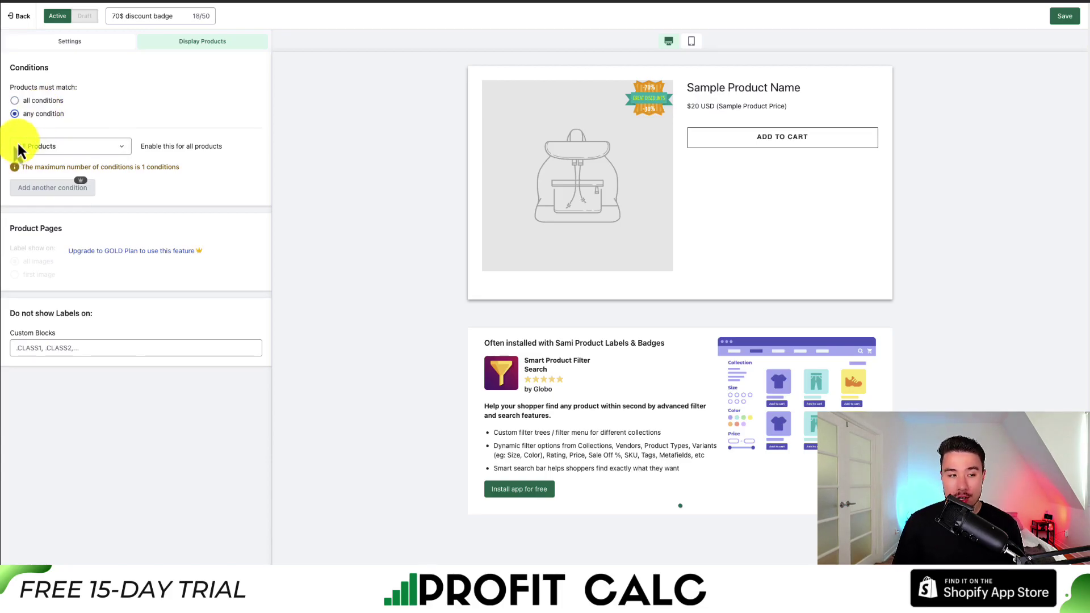
click(52, 102)
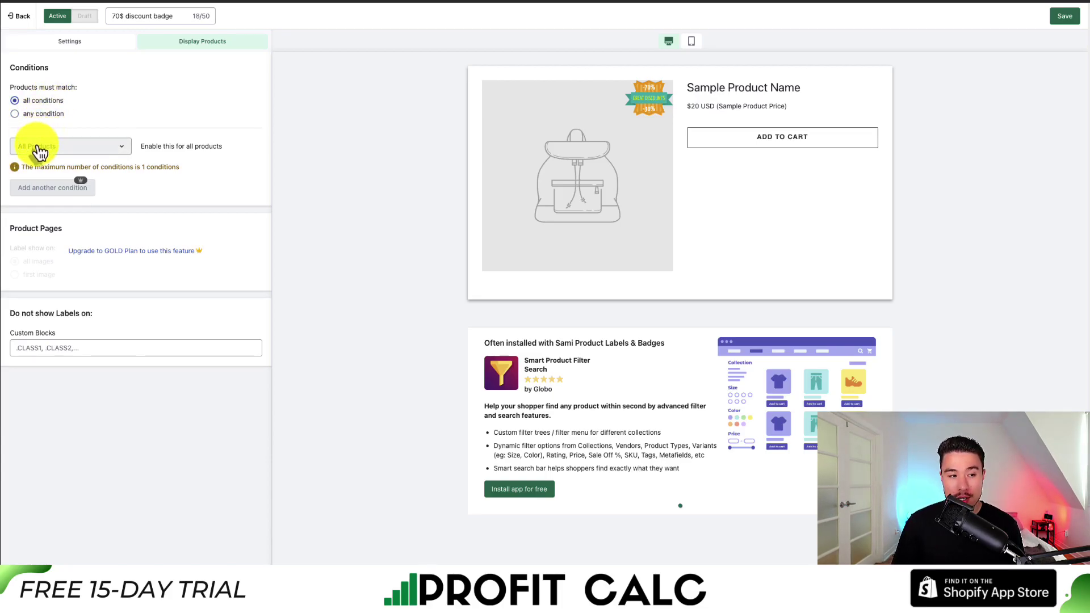
click(36, 147)
click(76, 200)
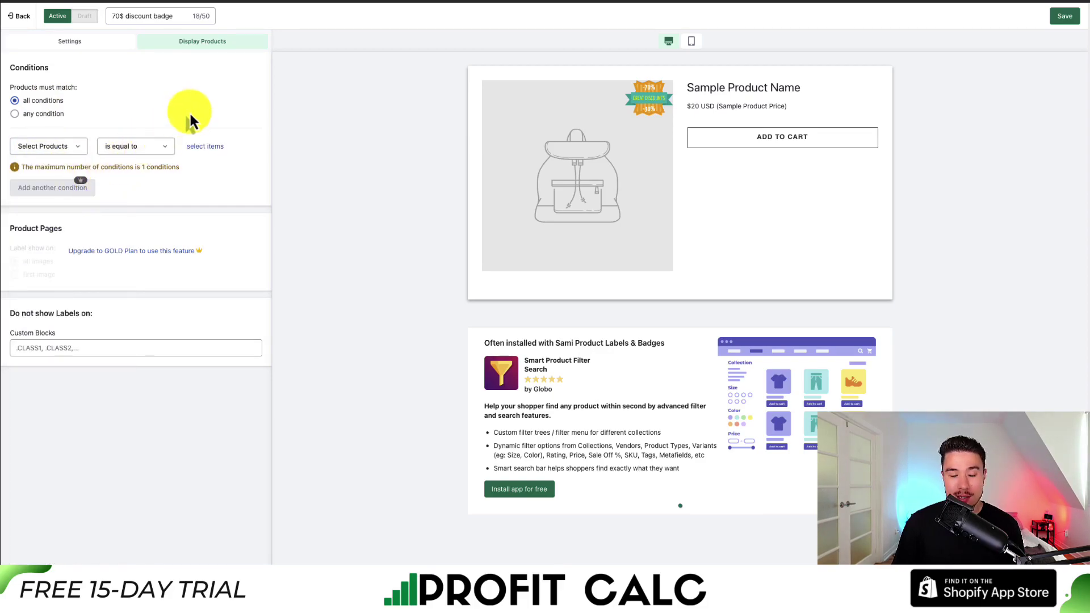
Pick Framed canvas - TEST PRODUCT for the badge and save the label
click(201, 149)
click(200, 151)
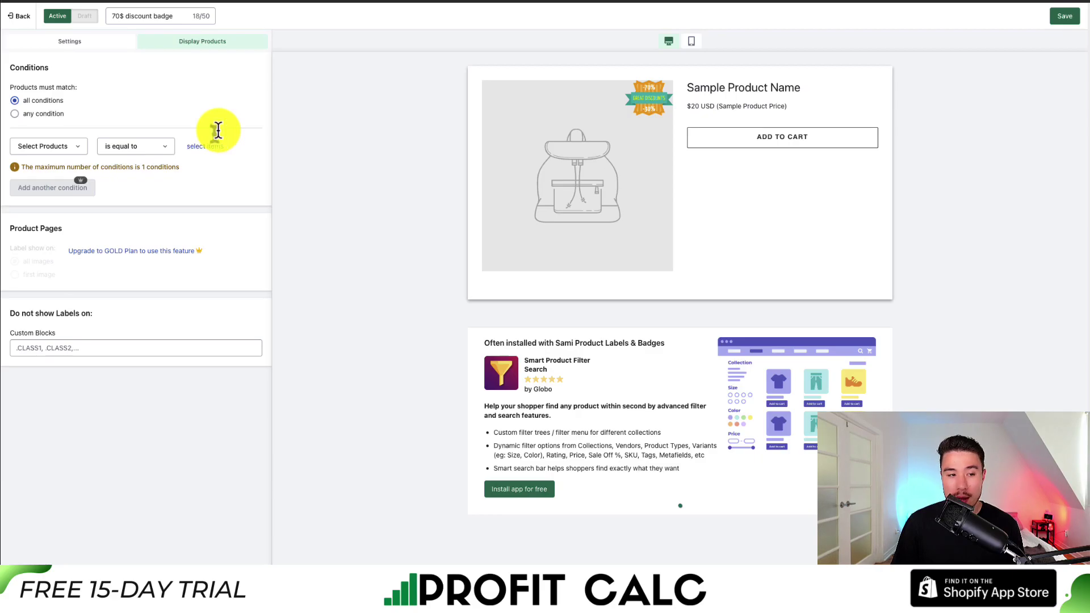
click(200, 148)
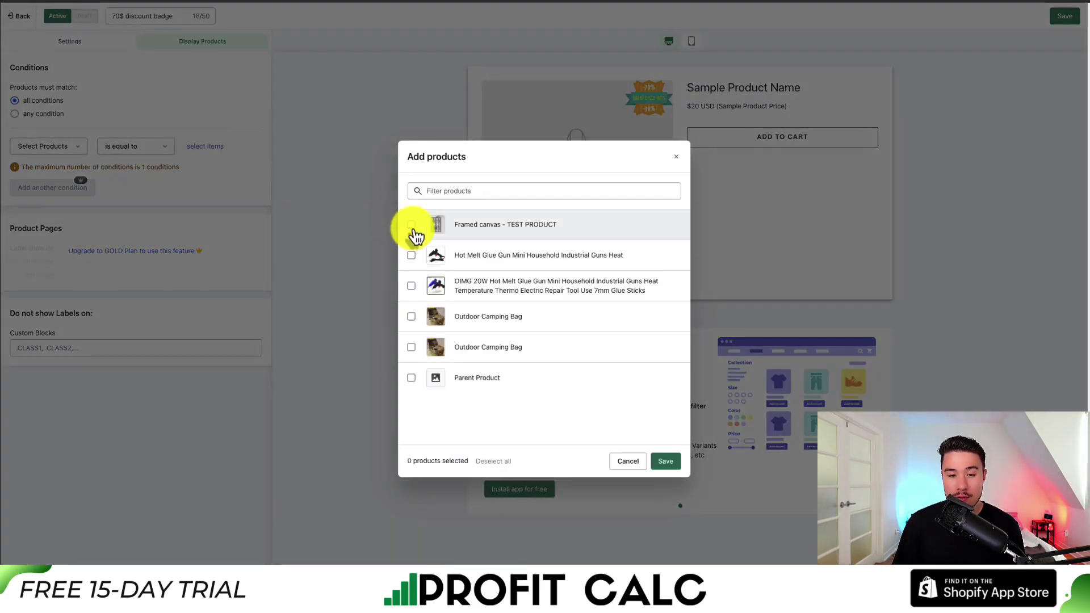
click(412, 227)
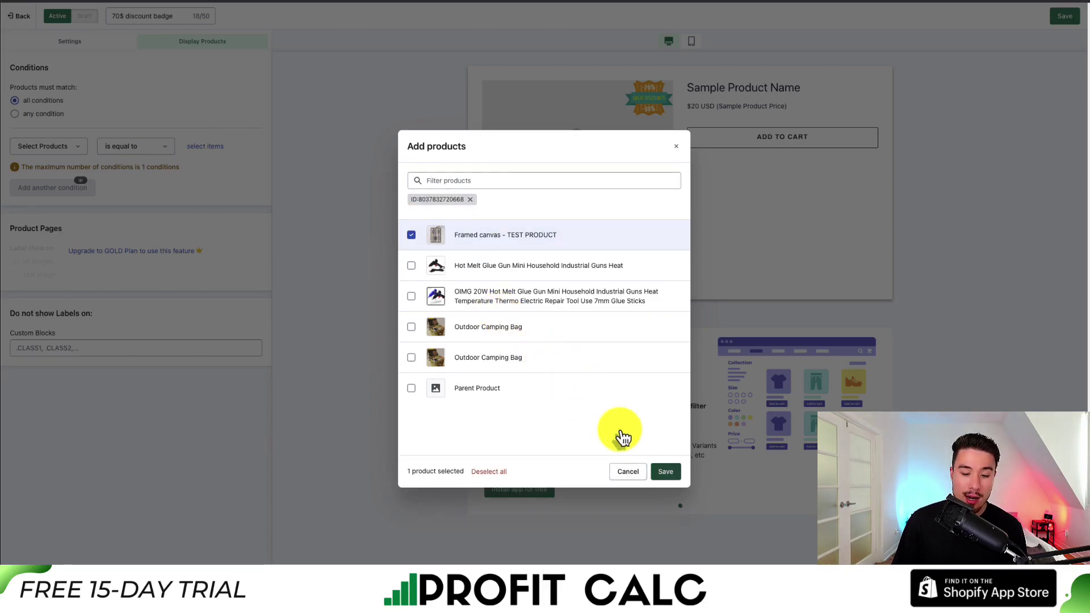
click(665, 471)
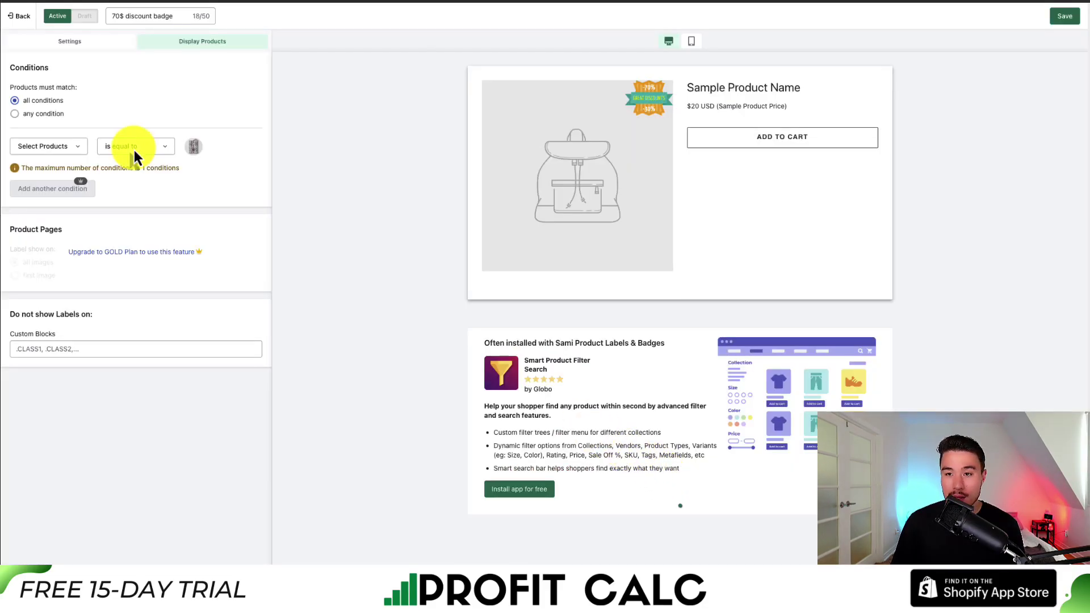
click(1064, 18)
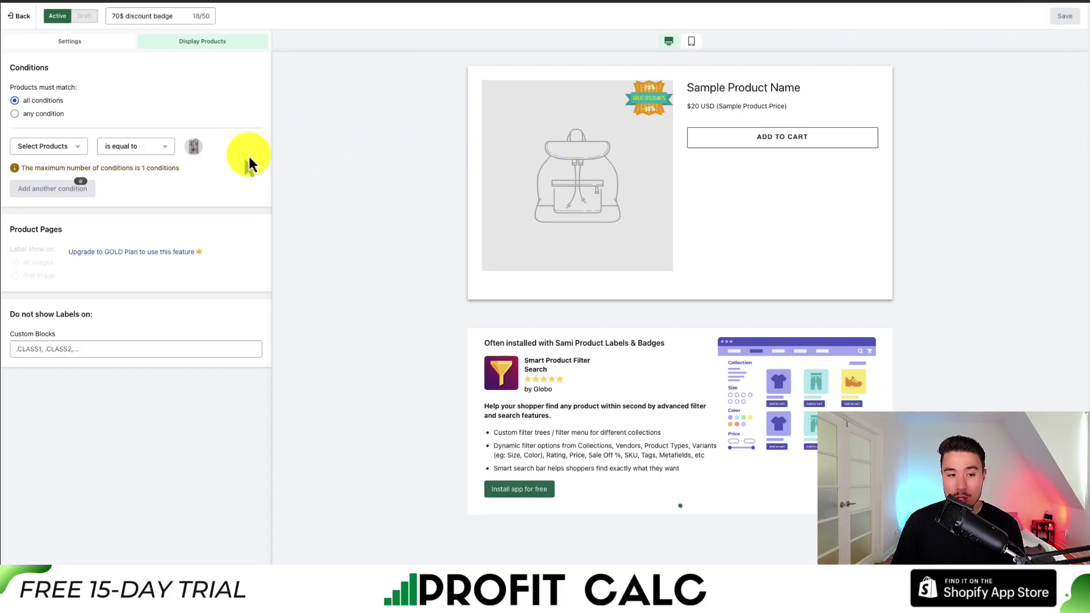
Add Hot Melt Glue Gun and OIMG 20W glue gun, then return to the badges list
click(196, 146)
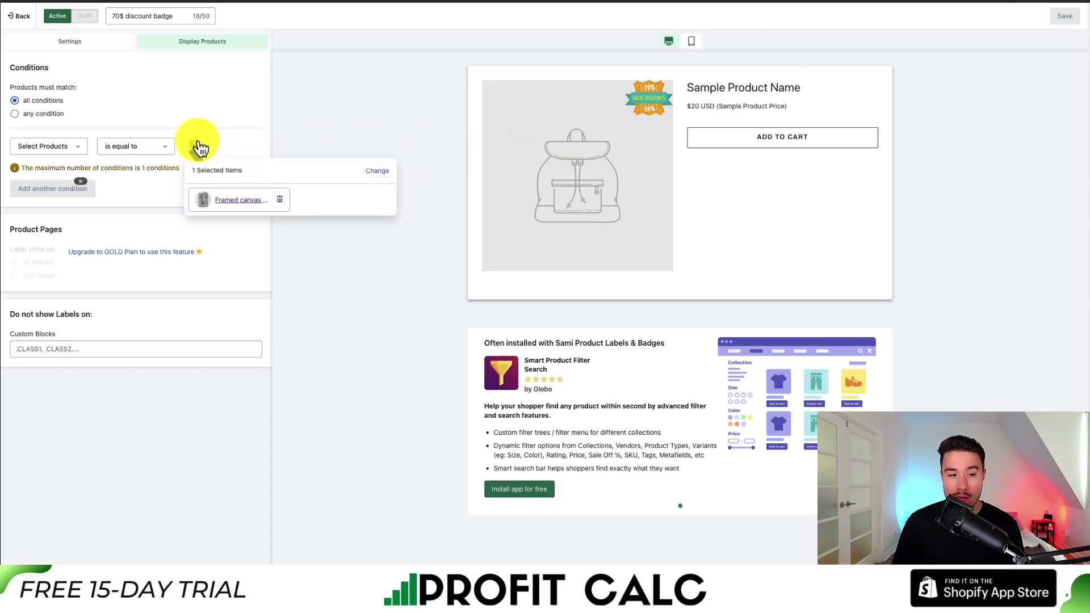
click(377, 172)
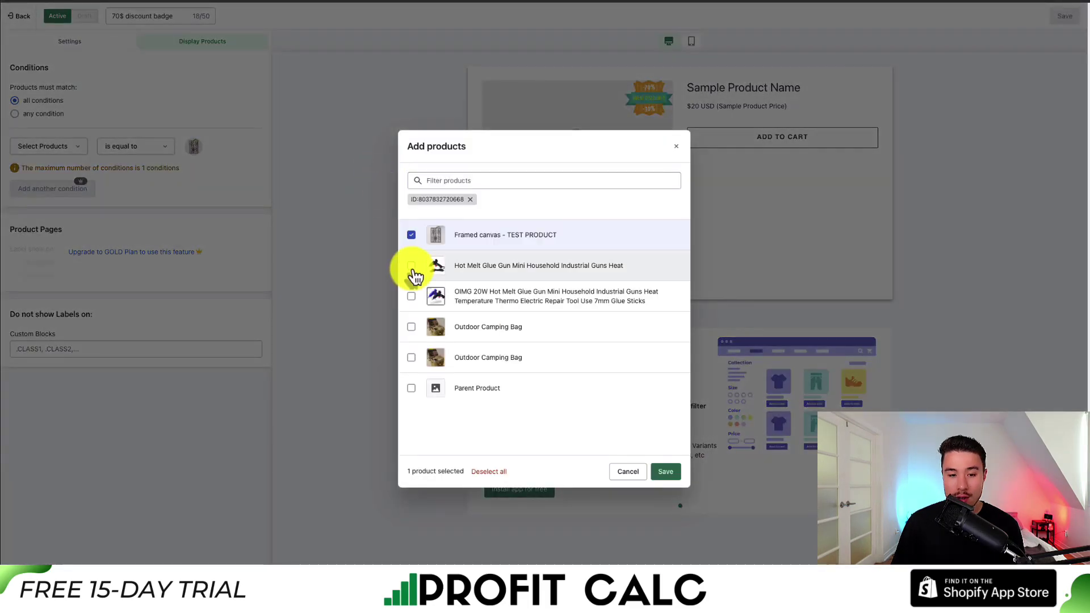
click(411, 267)
click(411, 296)
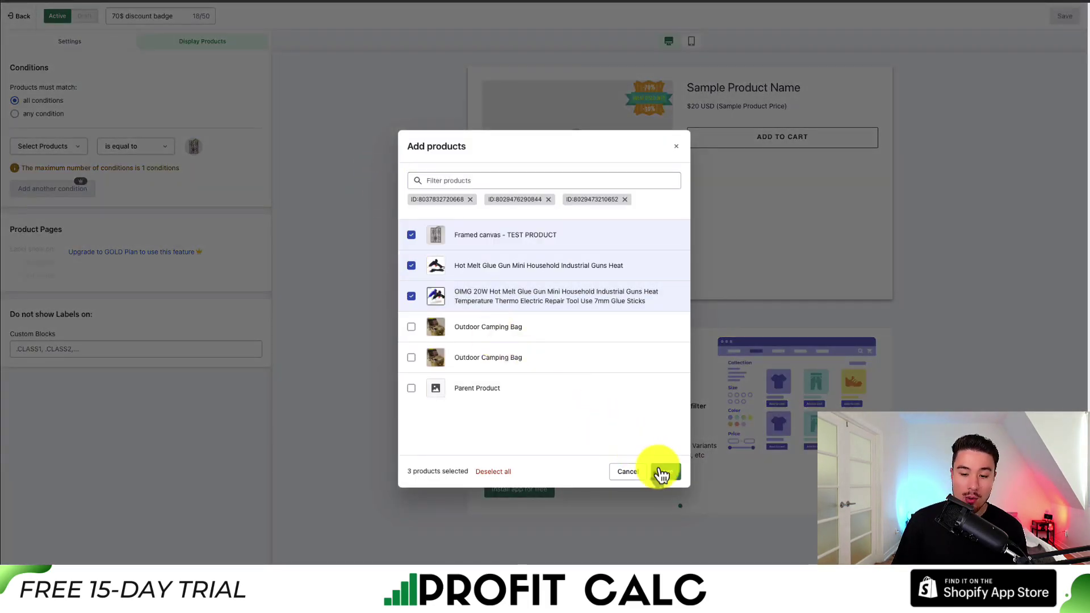
click(663, 471)
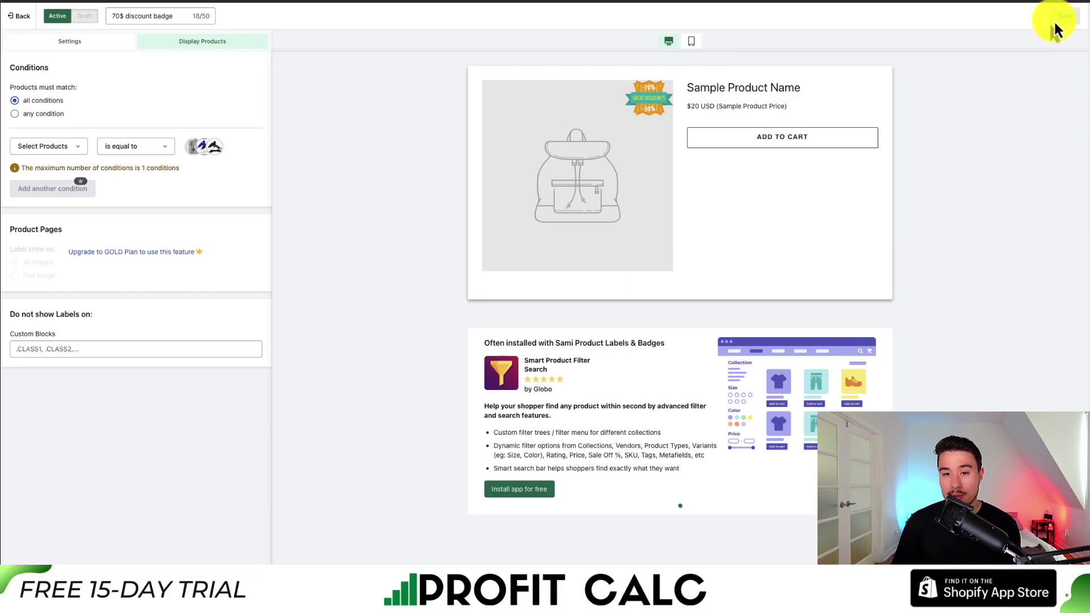
click(17, 17)
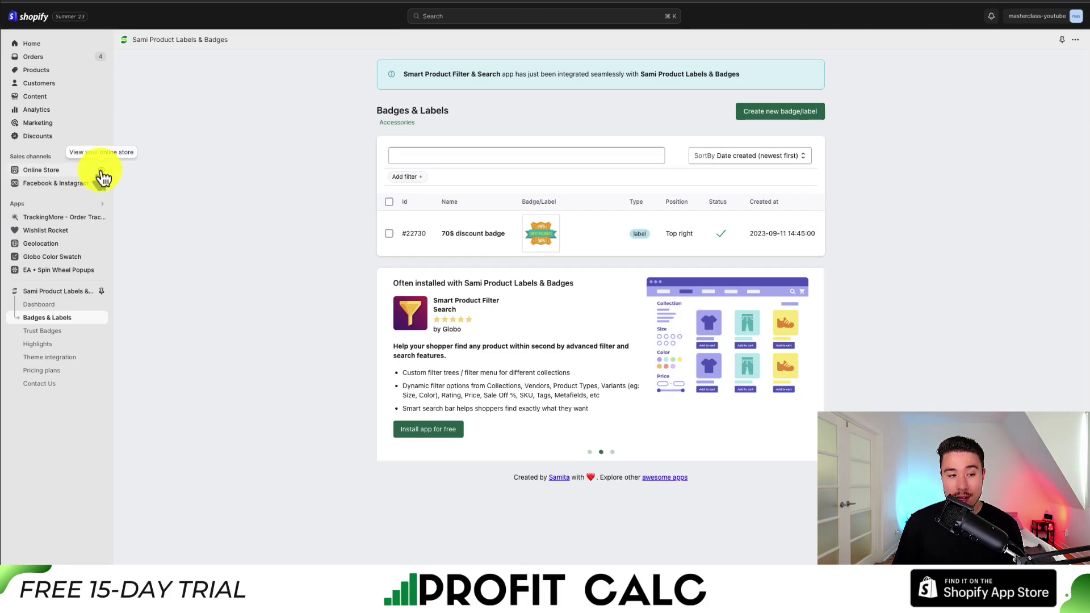
Open the live storefront and view the Framed canvas - TEST PRODUCT page with its badge
click(102, 176)
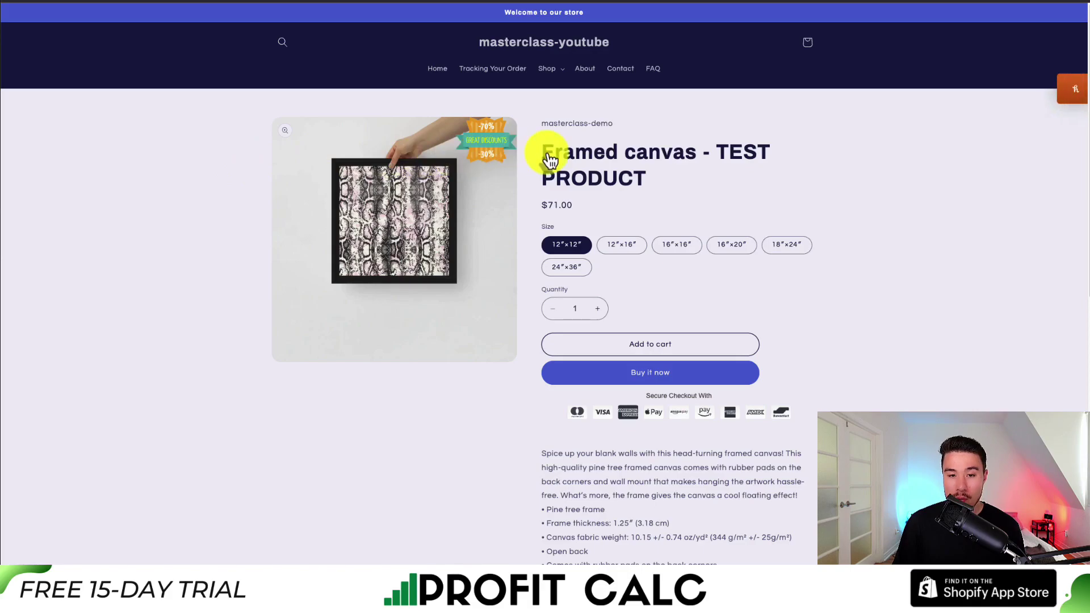
drag(545, 152, 634, 184)
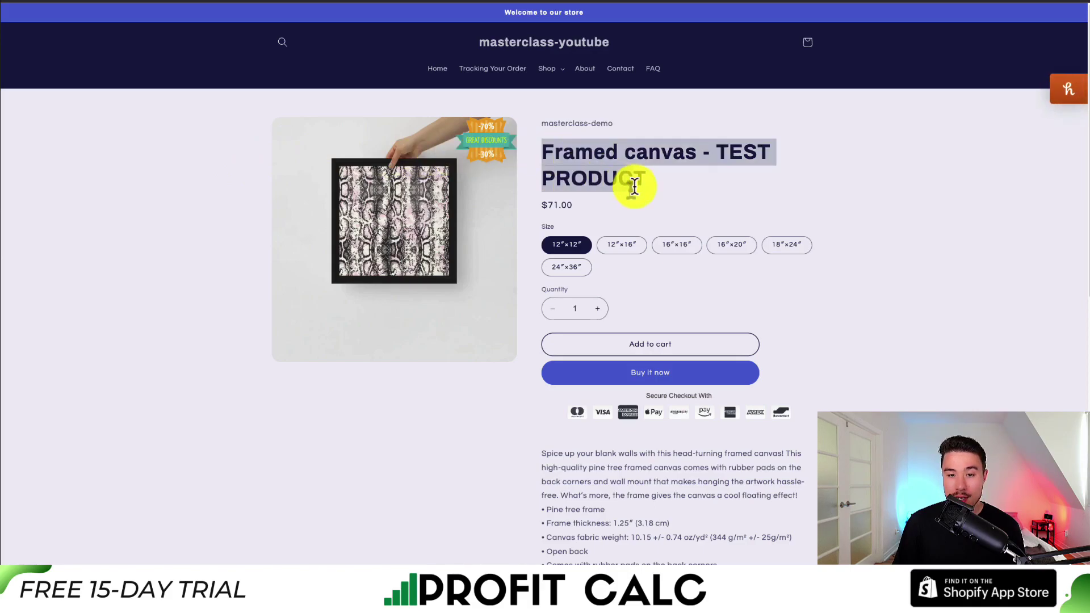
click(634, 185)
triple_click(664, 178)
click(664, 178)
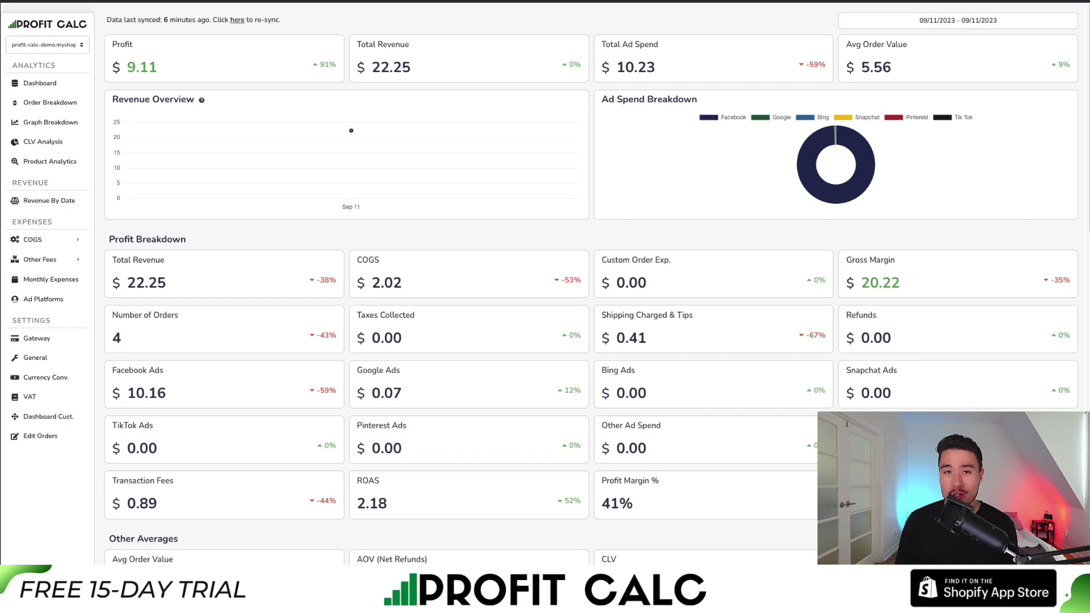
Switch the dashboard to Last 7 Days (09/05–09/11/2023) and scroll to Other Averages
click(972, 18)
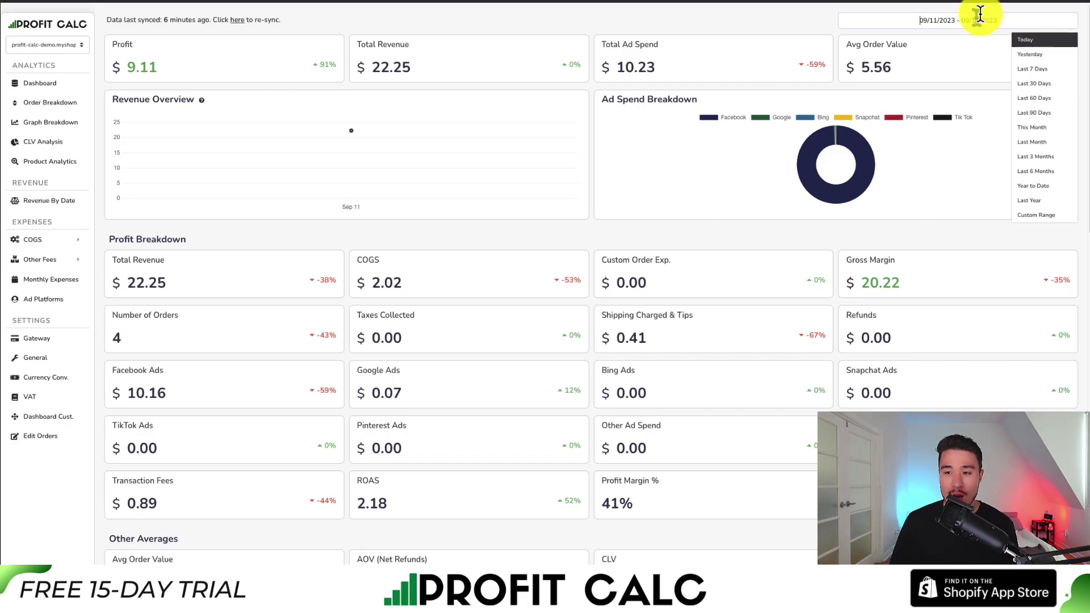
click(1045, 80)
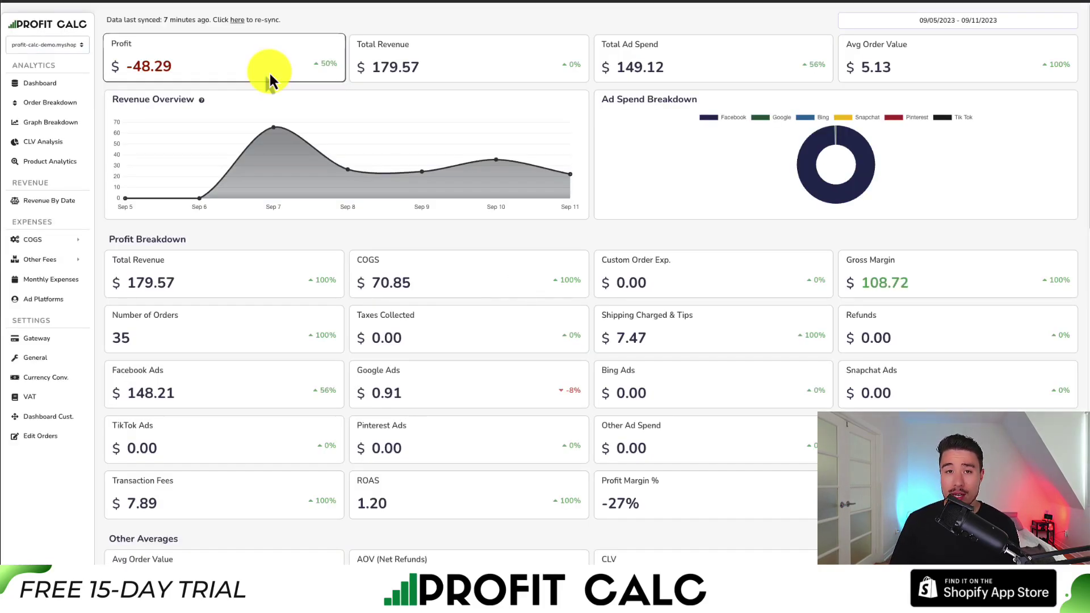
scroll(1085, 87, down, 1)
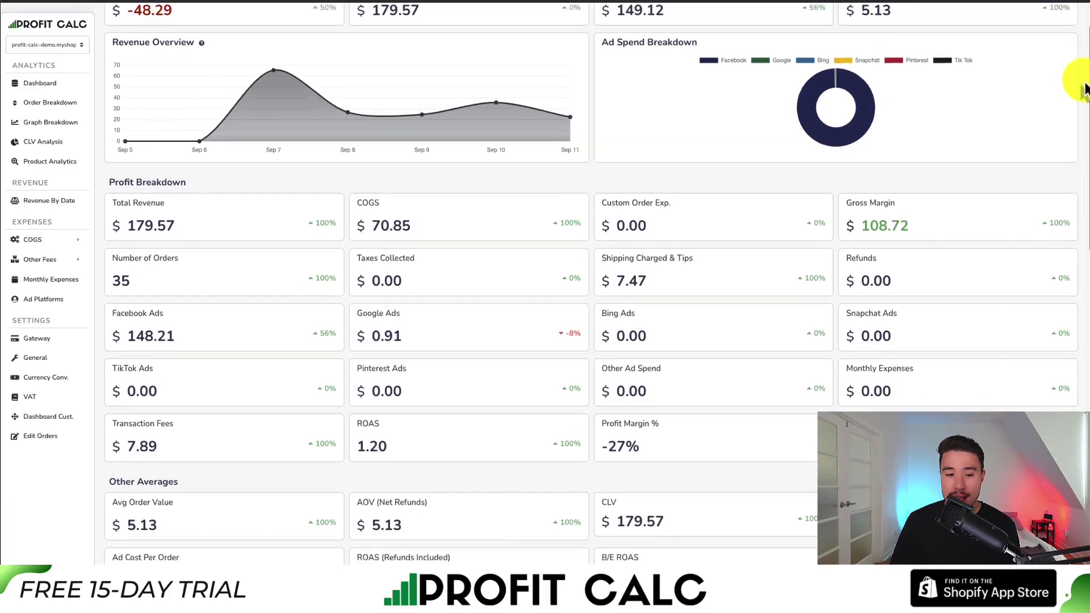
drag(1085, 86, 1085, 59)
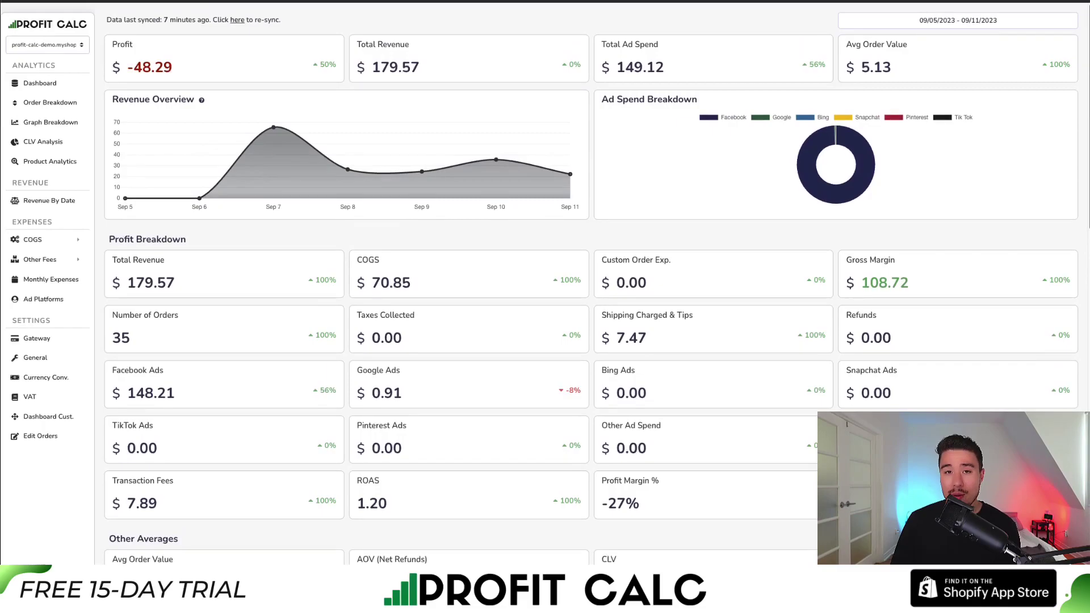